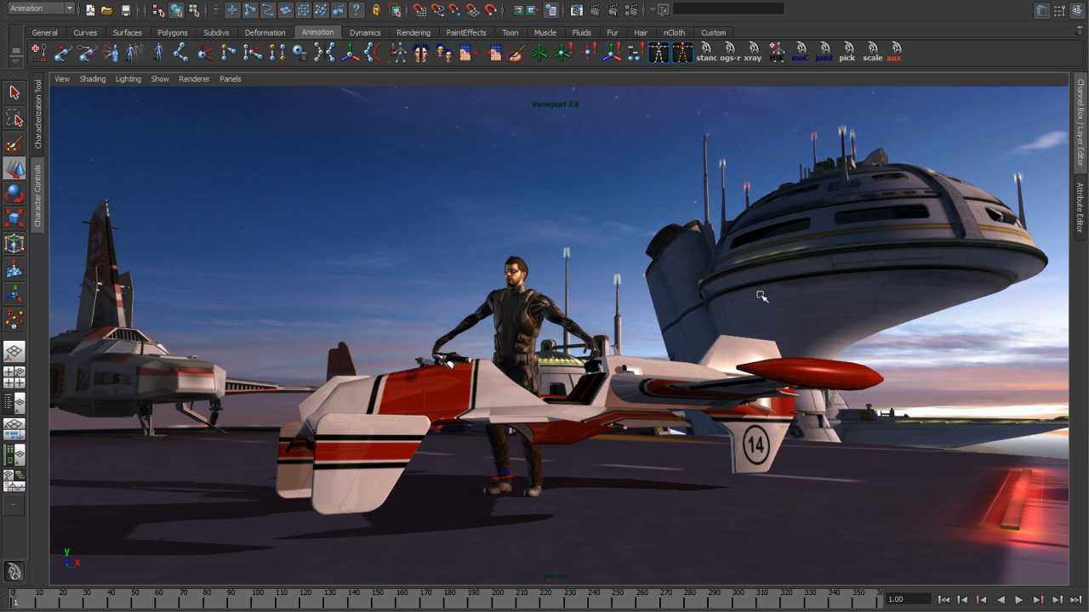
- Play the character's mounting animation, stop it, and scrub back to frame 123
click(1018, 600)
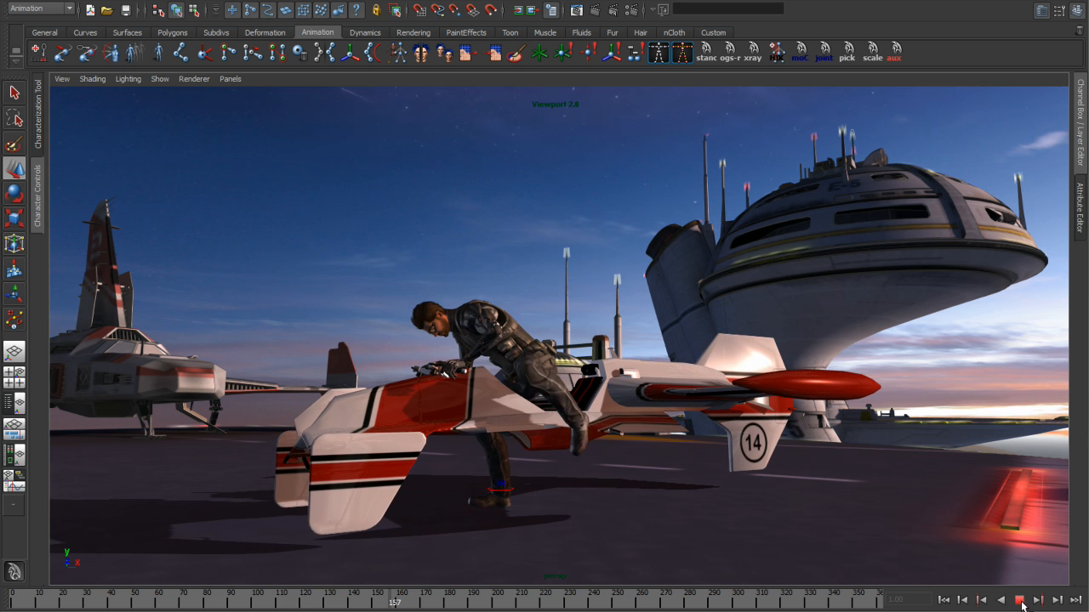
click(1020, 600)
drag(406, 598, 313, 600)
- Select the character's right ankle effector and create a new animation layer from it
click(639, 454)
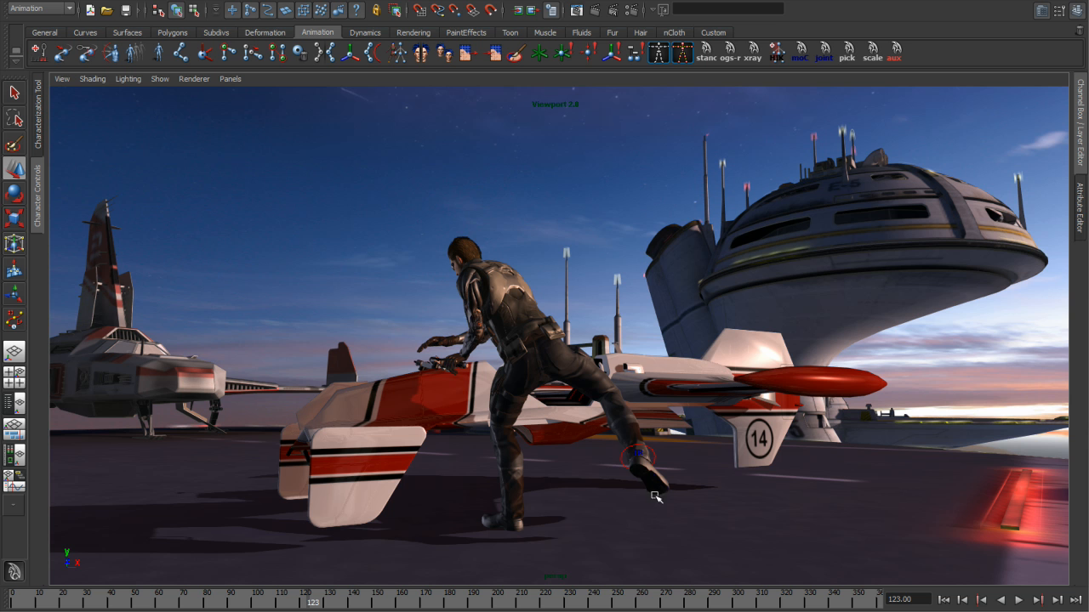
click(1082, 162)
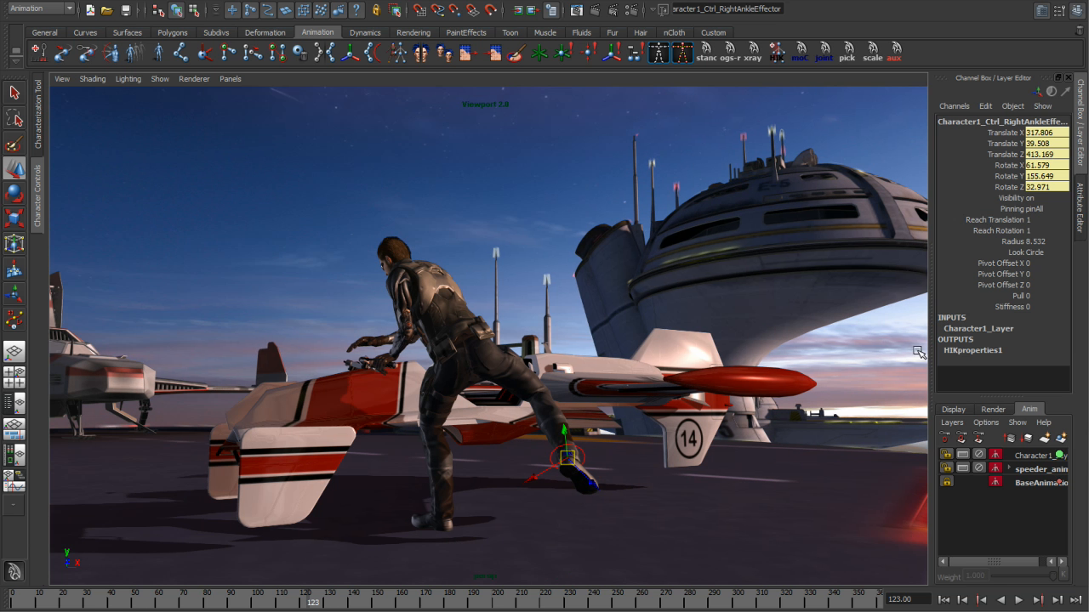
click(1031, 457)
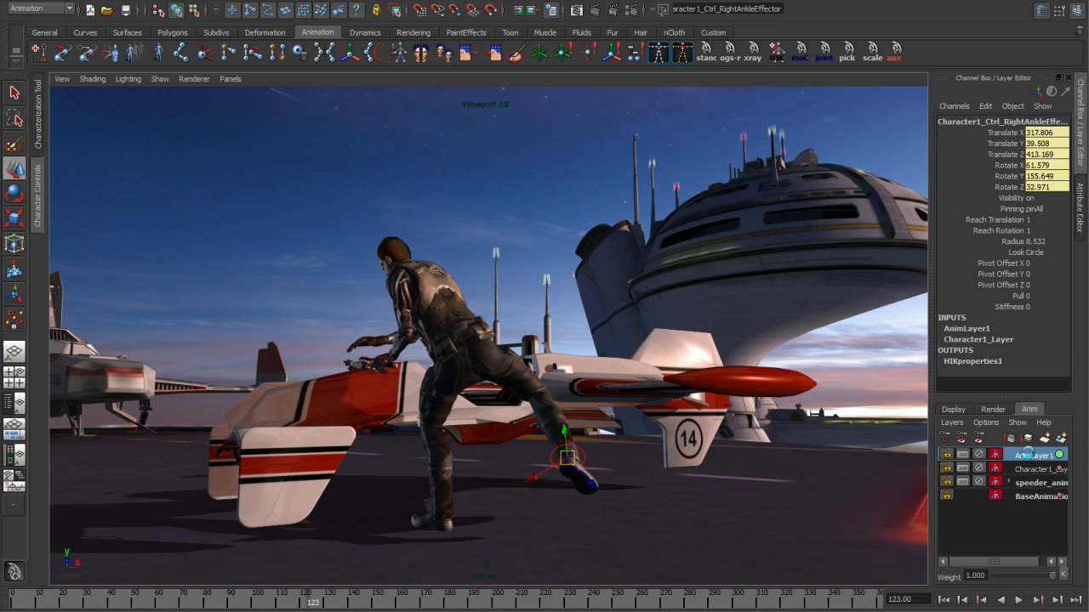
- Create an editable motion trail for the right ankle with 50 pre frames, 50 post frames, thickness 4 and frame numbers shown
key(space)
click(247, 314)
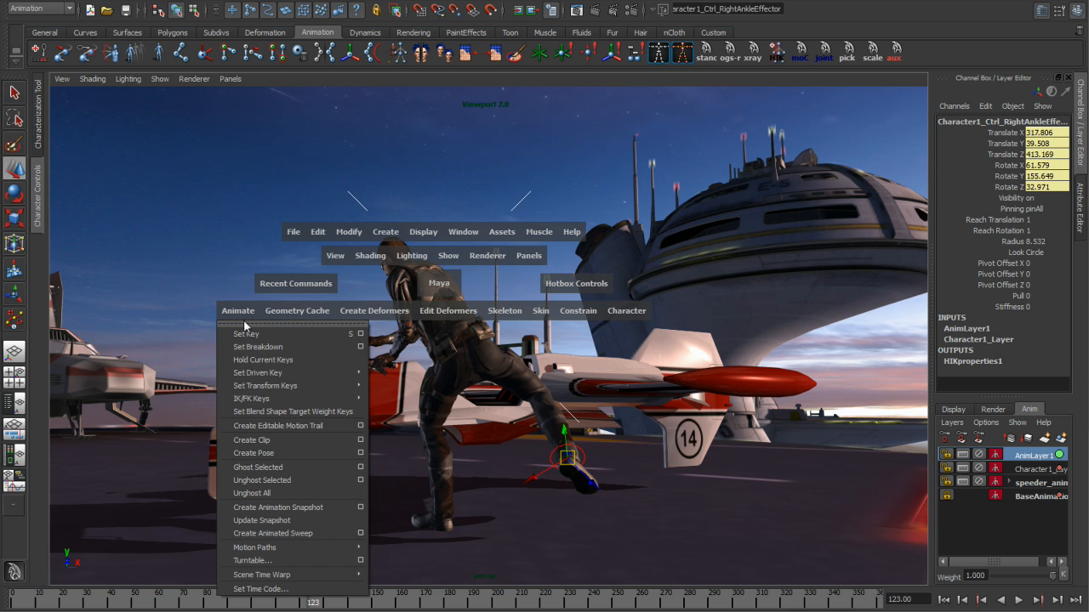
click(360, 426)
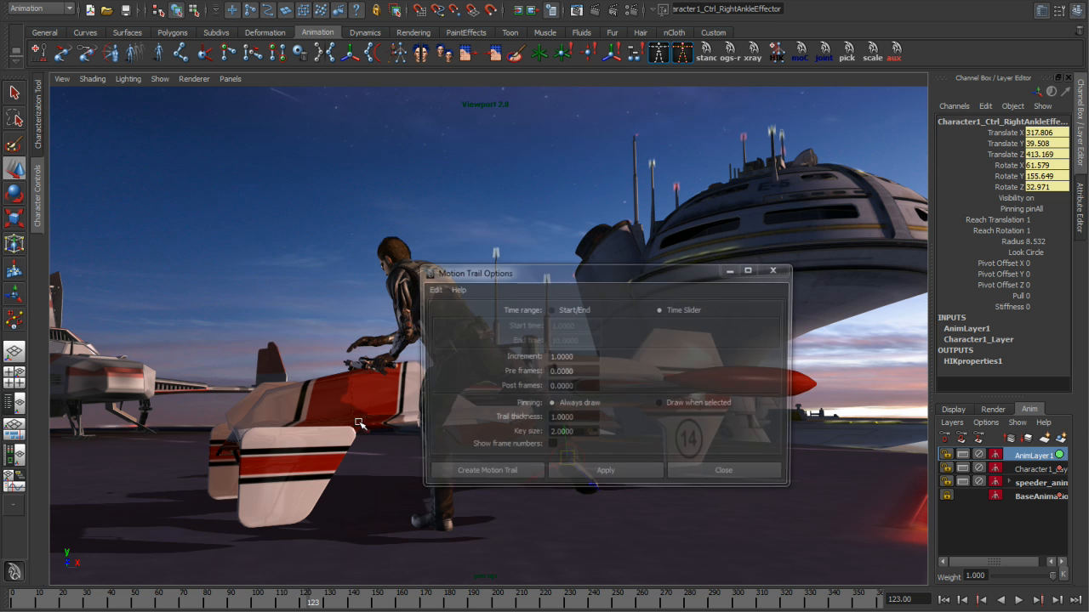
drag(580, 377, 552, 388)
text(5)
text(0)
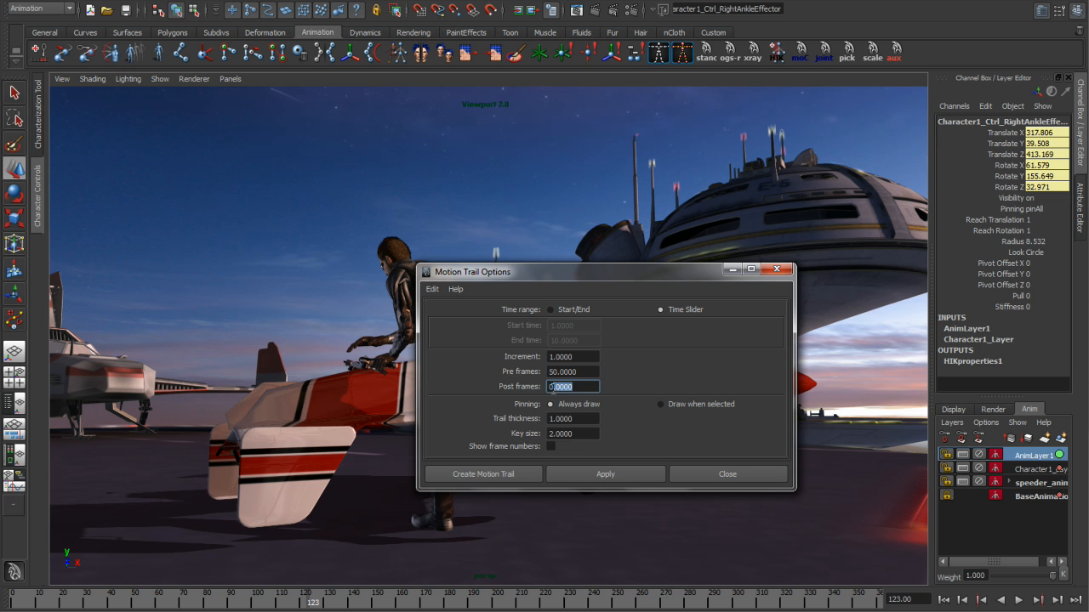
text(50)
double_click(576, 416)
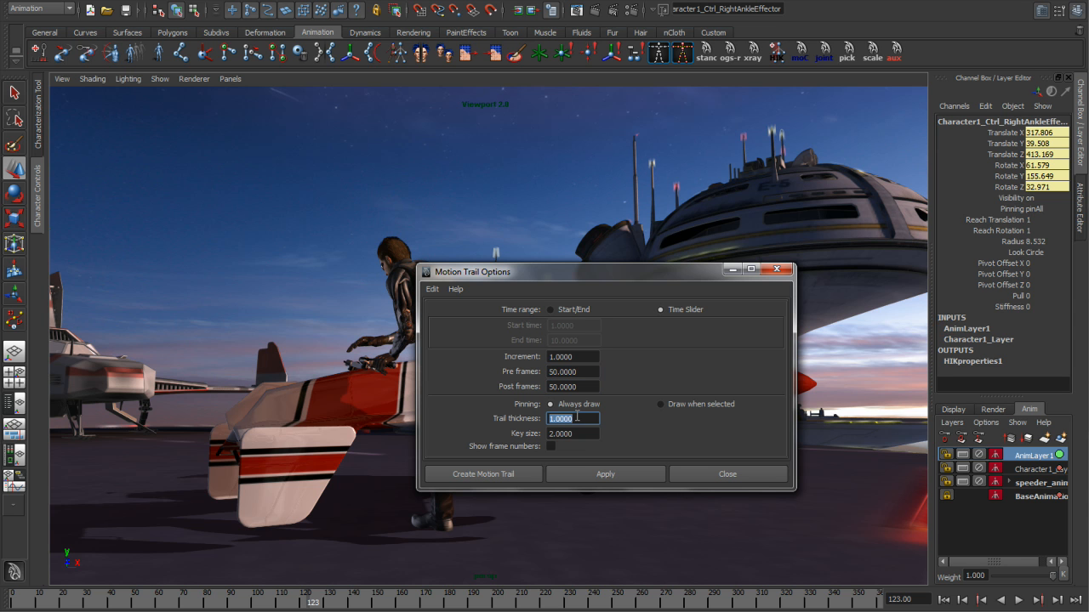
text(4)
click(550, 447)
click(473, 475)
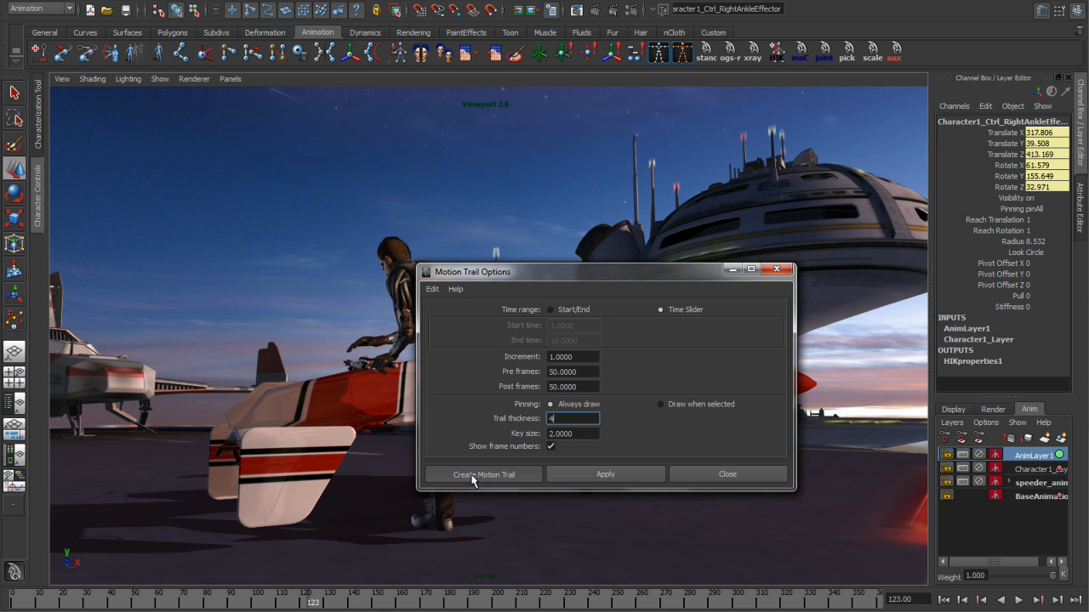
- Key the right ankle on the new layer at frames 116, 131 and 145 while previewing the leg swing
drag(316, 591, 233, 564)
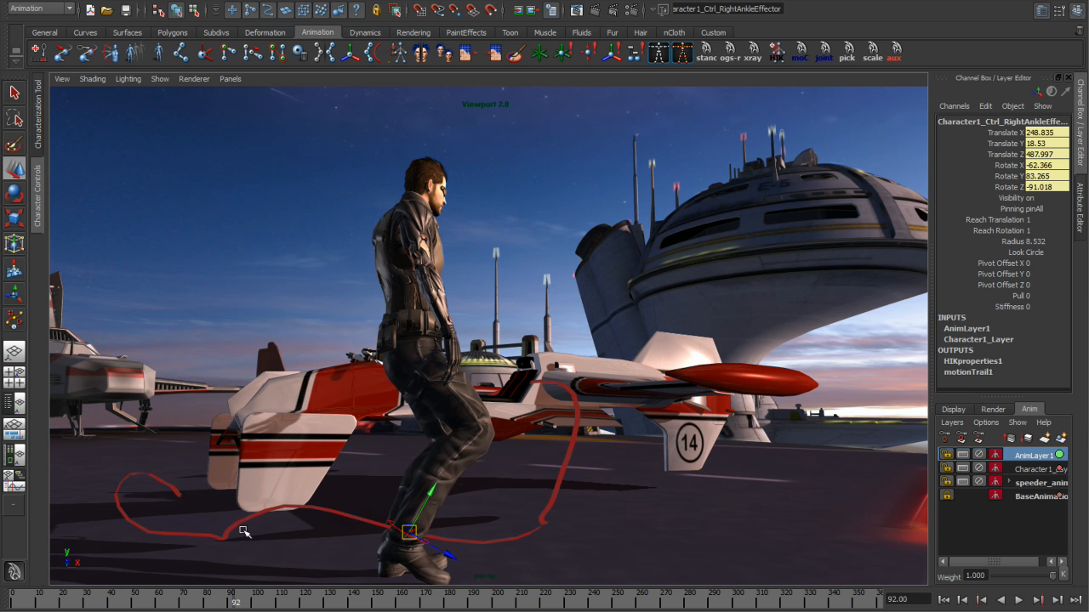
drag(228, 606, 286, 604)
key(alt+v)
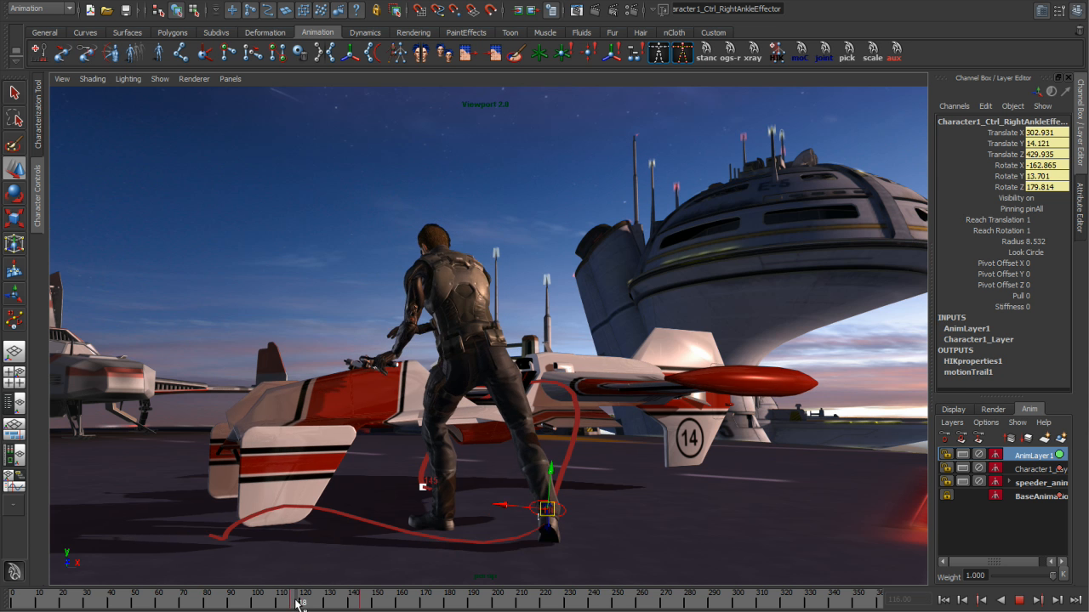
key(alt+v)
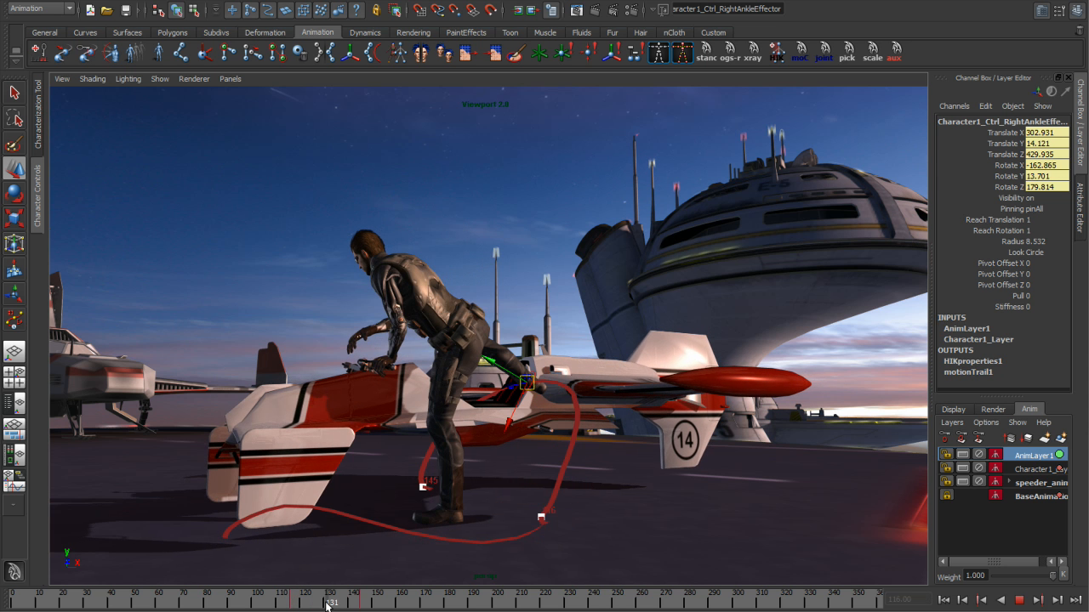
drag(325, 605, 305, 605)
- Raise the ankle trail's frame 131 key so the foot swings higher over the speeder
alt+drag(508, 445, 577, 387)
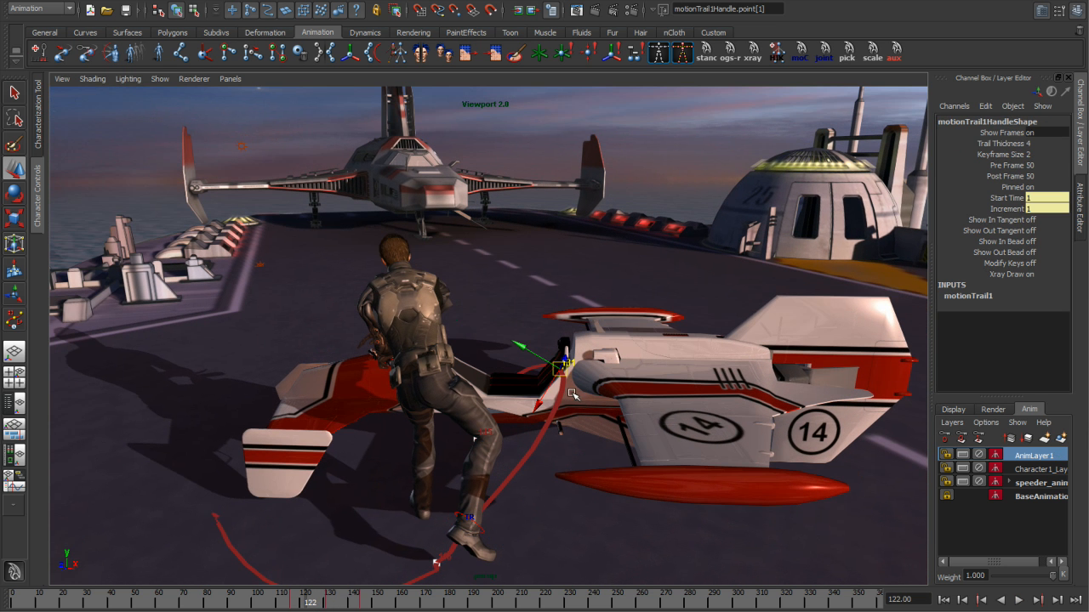
drag(562, 368, 539, 365)
alt+middle_drag(539, 366, 553, 337)
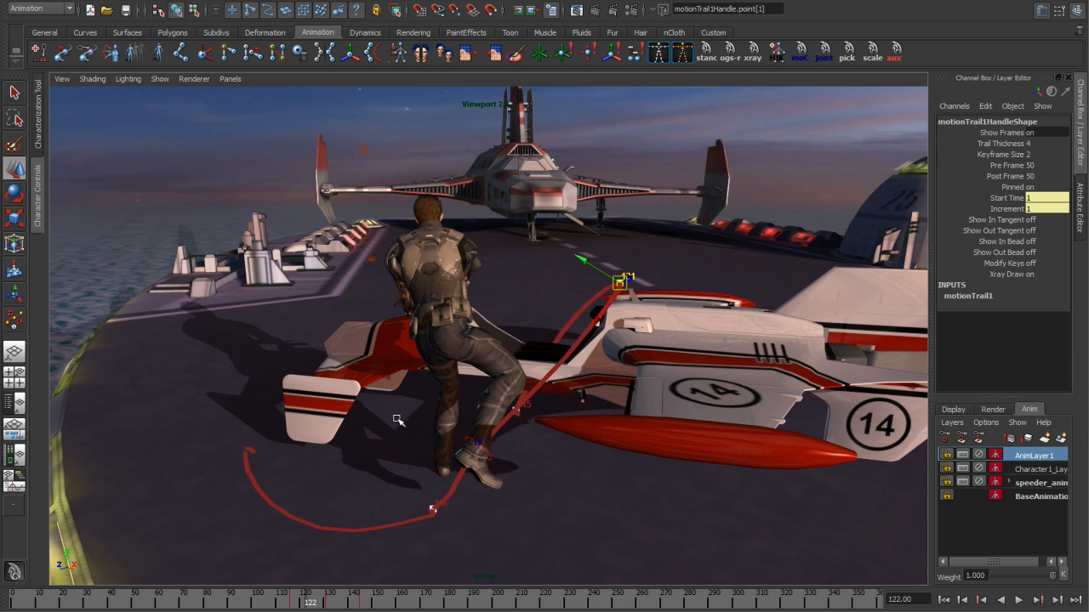
alt+drag(521, 440, 558, 437)
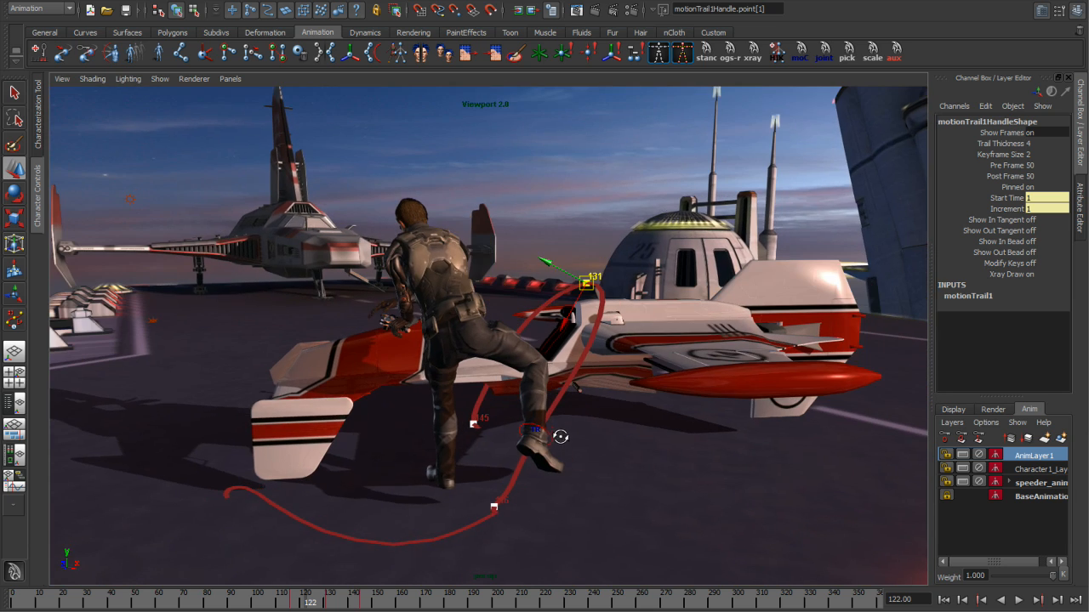
alt+drag(366, 479, 374, 476)
alt+drag(593, 348, 425, 481)
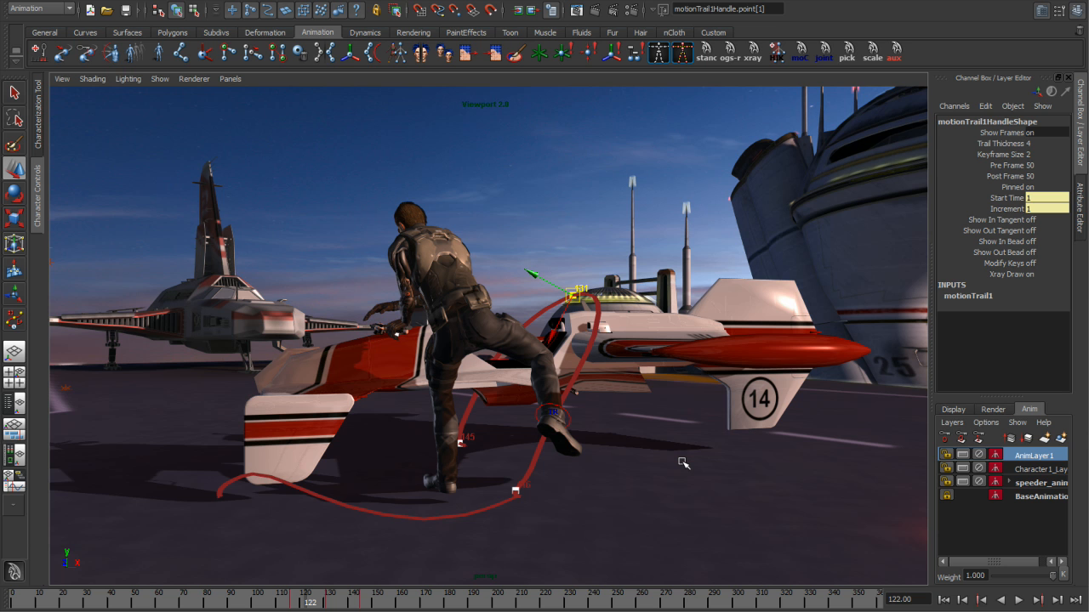
- Compare the original and edited leg motion by muting and unmuting AnimLayer1 and varying its weight
click(979, 455)
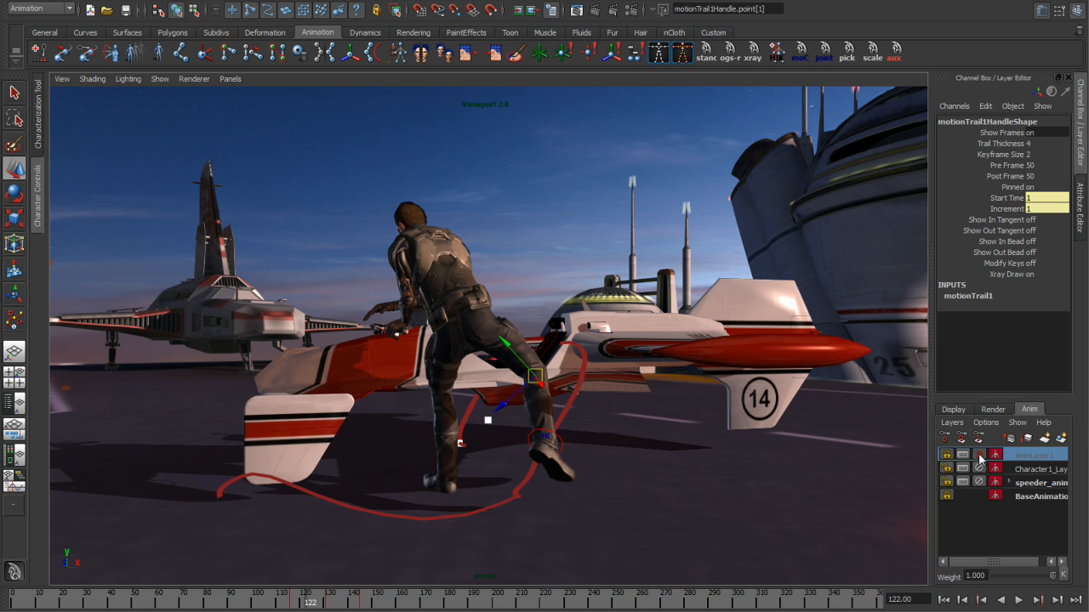
click(979, 456)
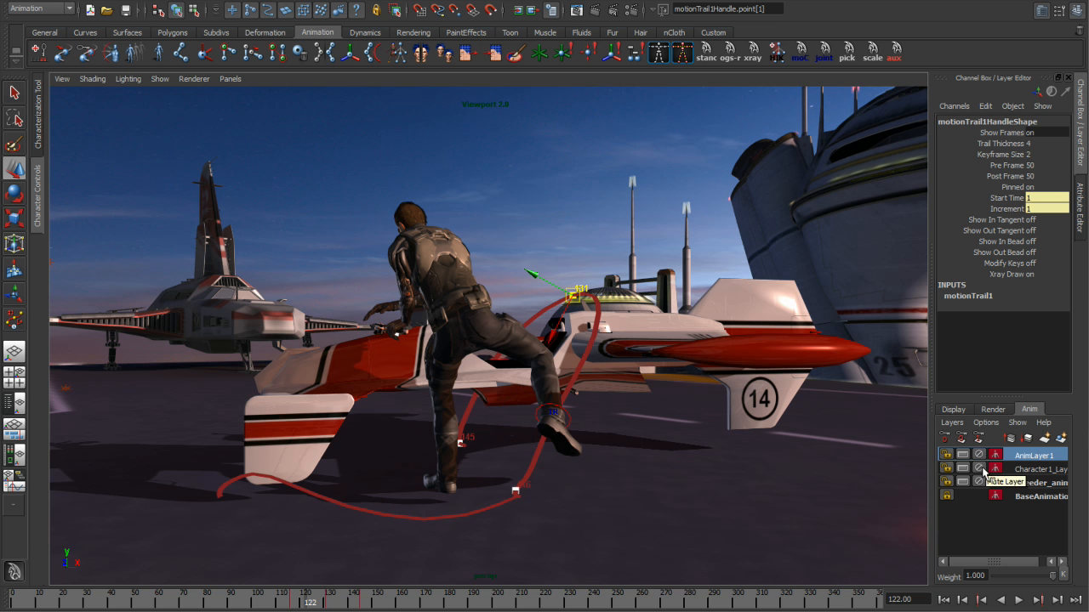
drag(1051, 579, 1078, 578)
- Review the edited leg swing over the speeder from frame 126 through to frame 130
alt+drag(574, 442, 490, 484)
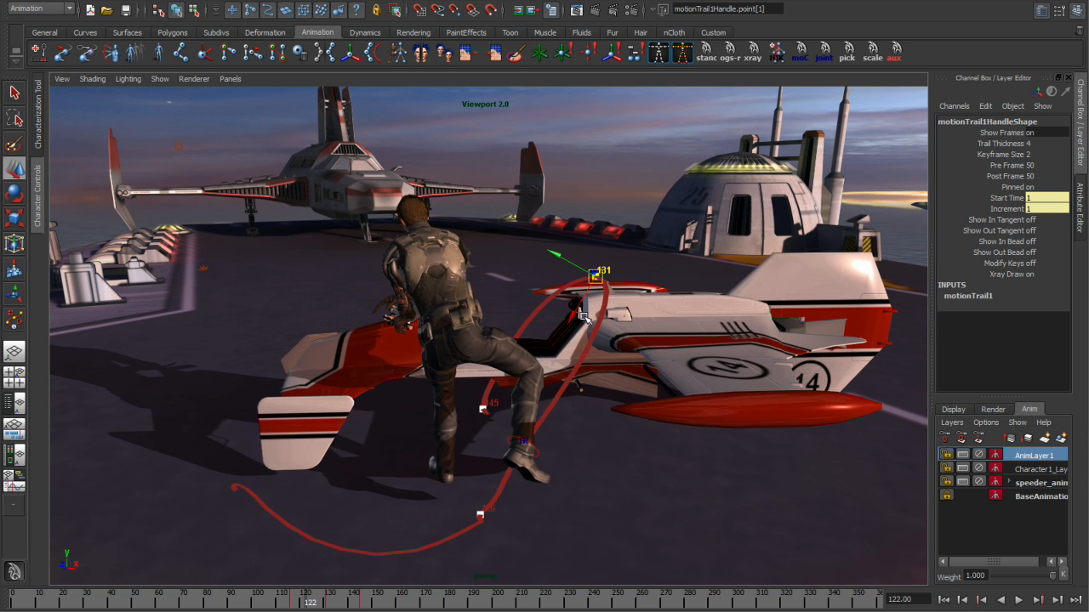
drag(311, 597, 321, 597)
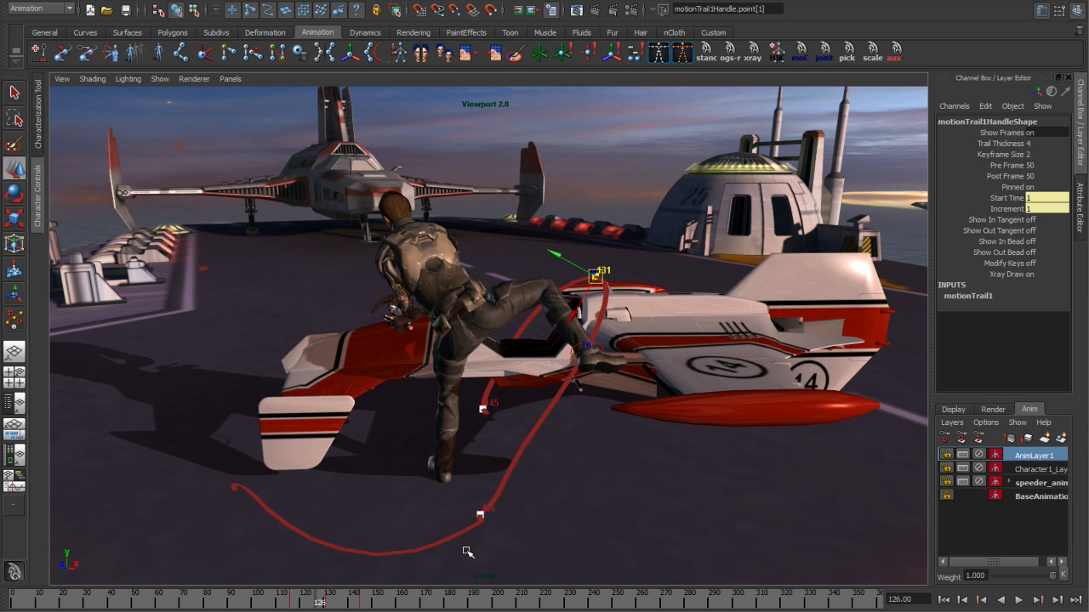
key(alt+v)
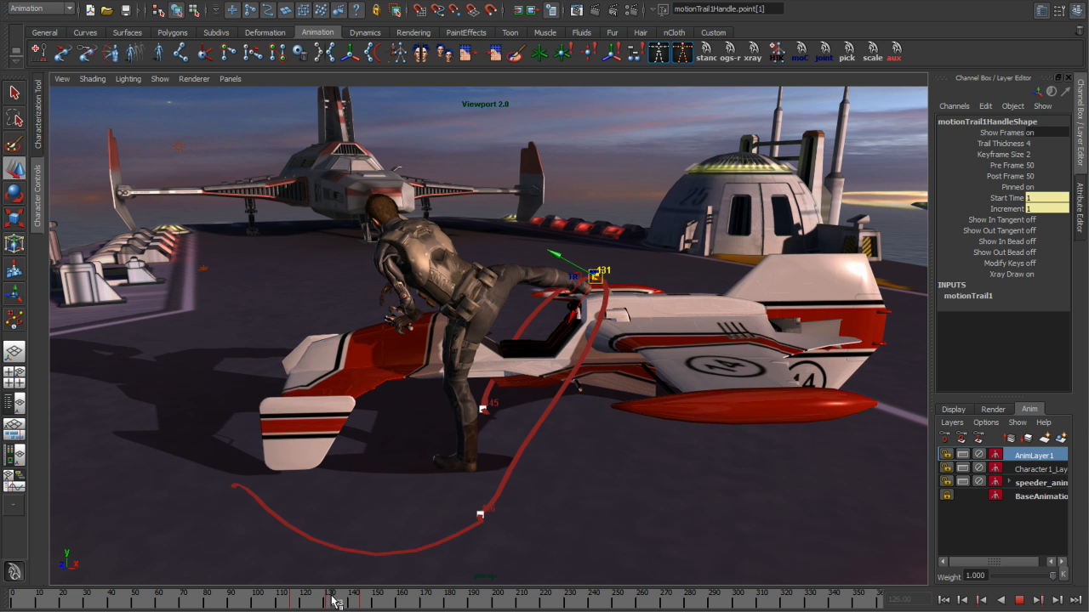
key(alt+v)
- Pull the ankle trail's frame 131 key away from the body toward the speeder's rear, fully extending the leg
alt+drag(556, 348, 553, 354)
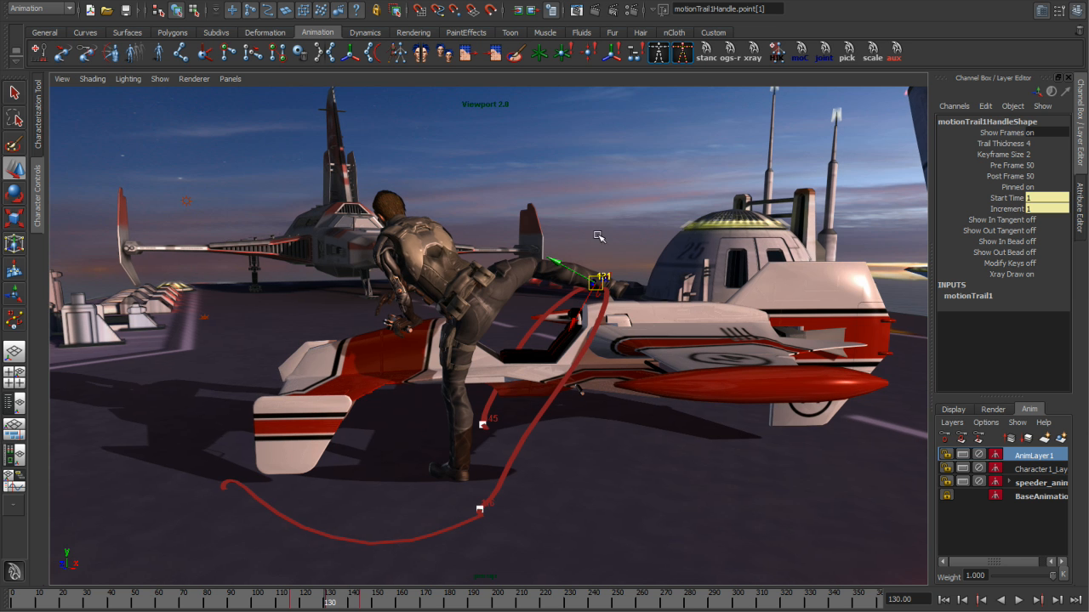
drag(593, 287, 647, 278)
click(683, 258)
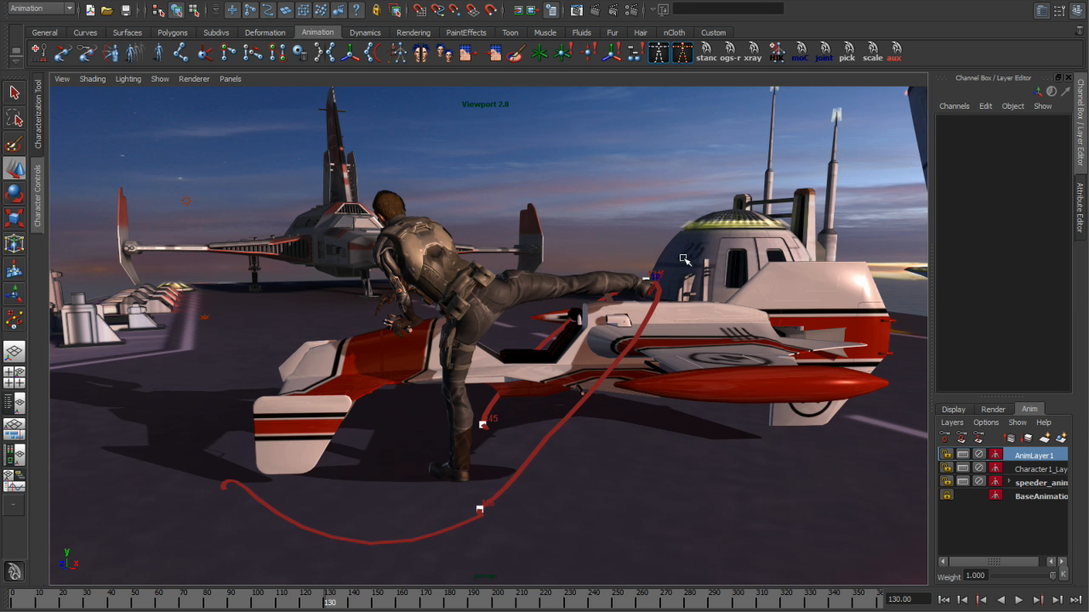
- Set the right ankle effector's Pull to 0.9 and move the frame 131 trail key back toward the body
click(661, 274)
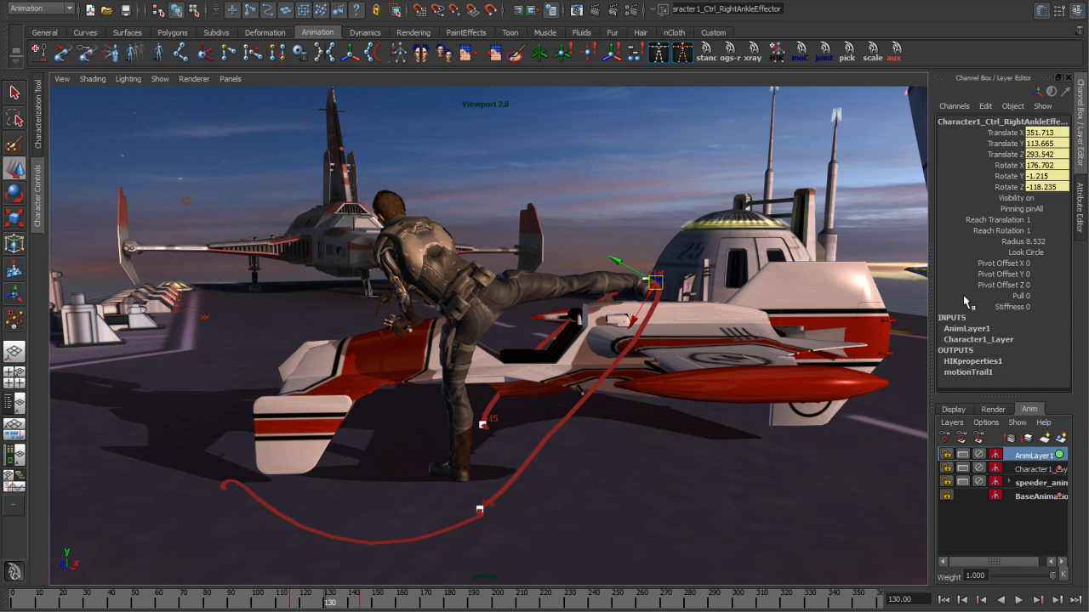
click(1012, 296)
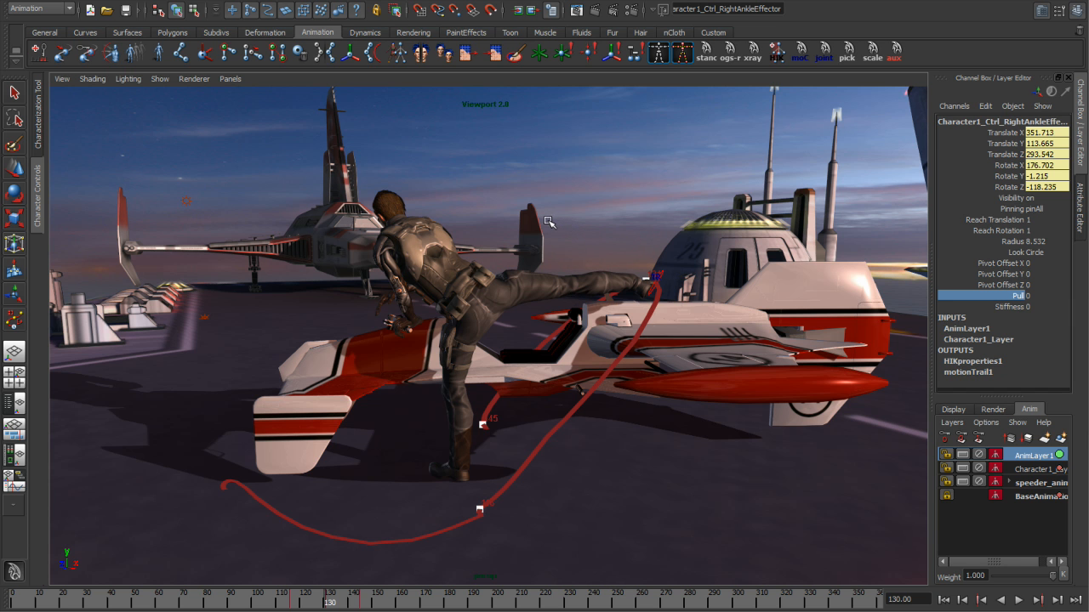
middle_drag(549, 222, 555, 223)
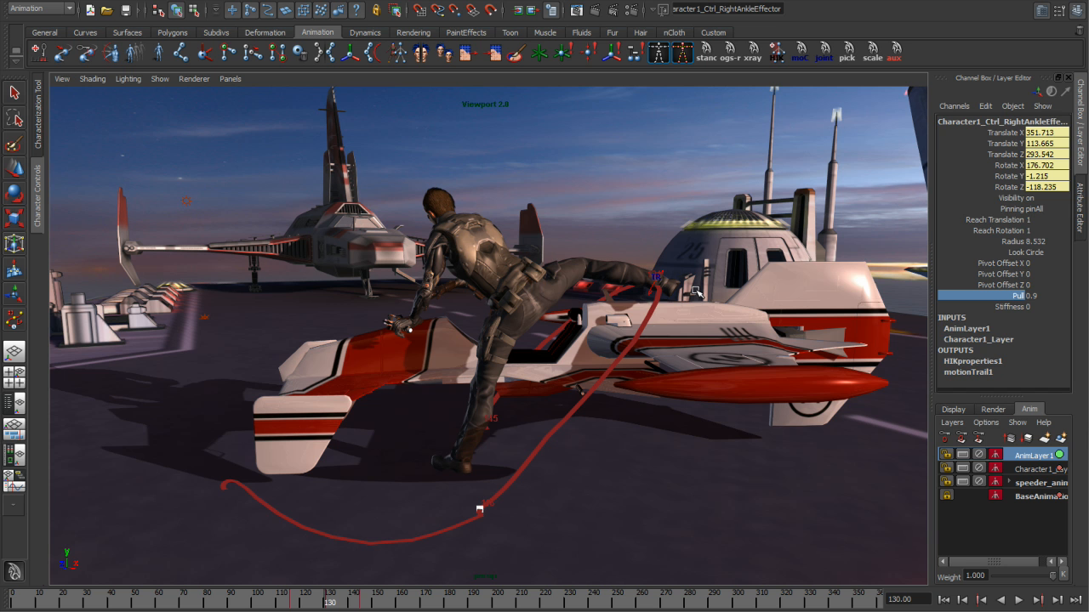
drag(614, 247, 600, 288)
key(w)
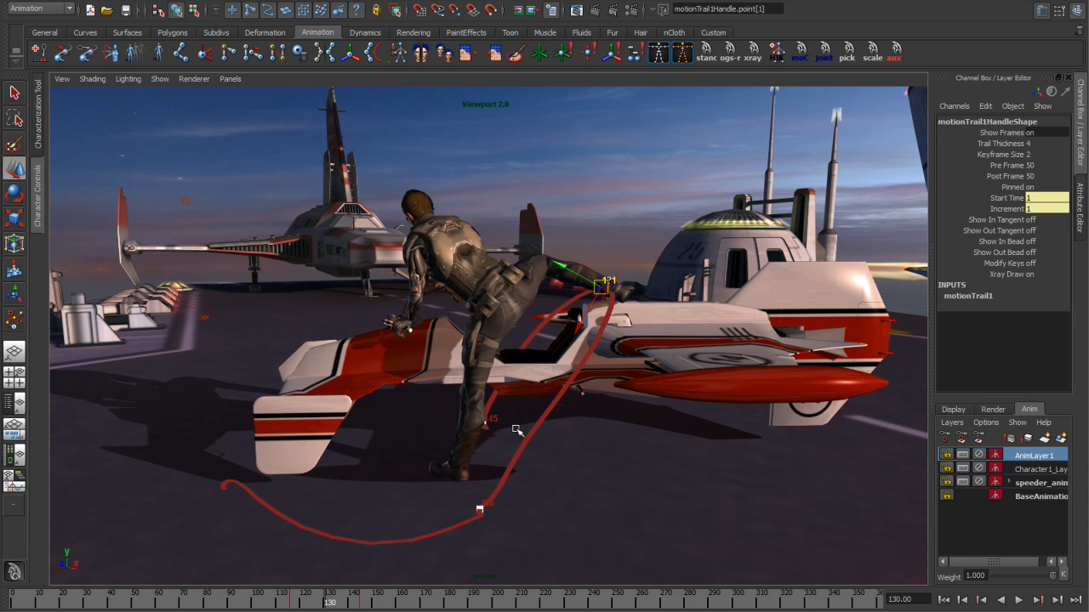
- Create an editable motion trail for the speeder with 0 pre frames, 0 post frames, thickness 2 and frame numbers shown
click(400, 397)
alt+drag(396, 394, 912, 439)
alt+right_drag(818, 429, 562, 412)
alt+middle_drag(540, 412, 703, 471)
key(space)
drag(336, 368, 464, 188)
drag(584, 375, 538, 385)
text(0)
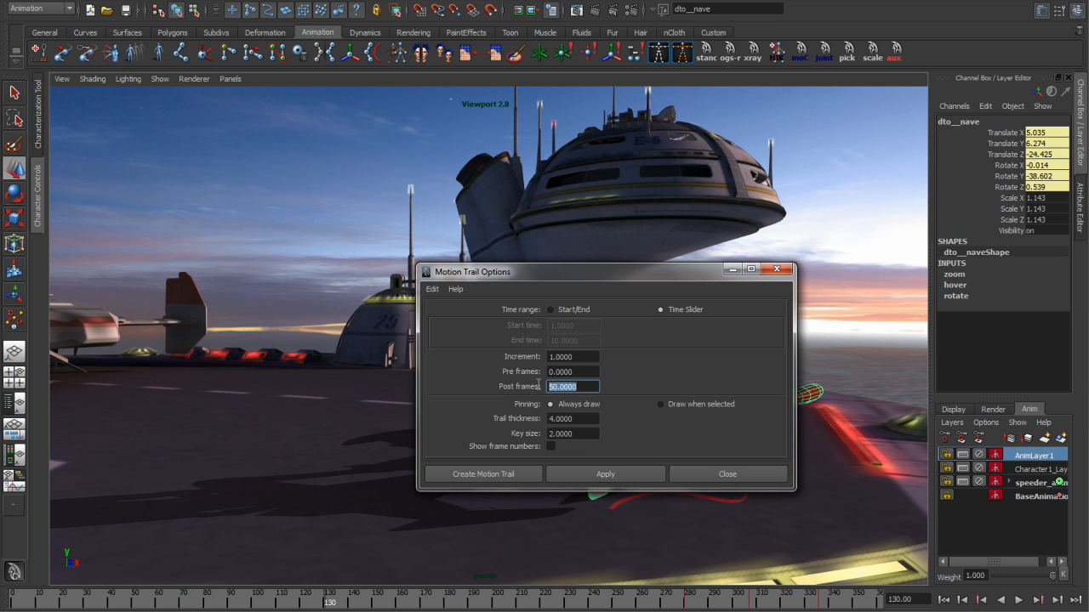
text(0)
double_click(579, 419)
text(2)
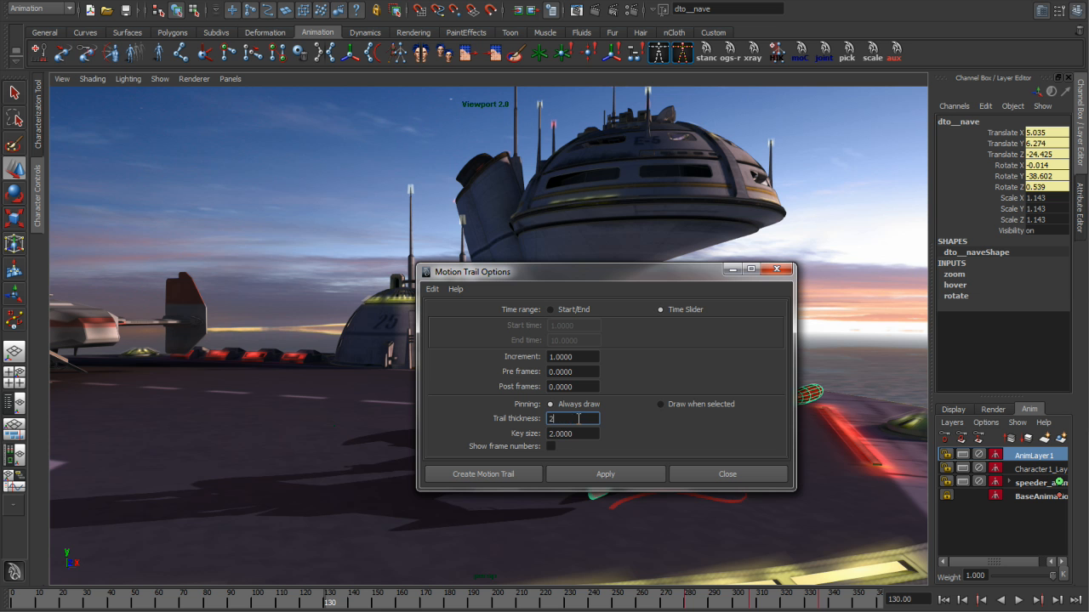
click(483, 473)
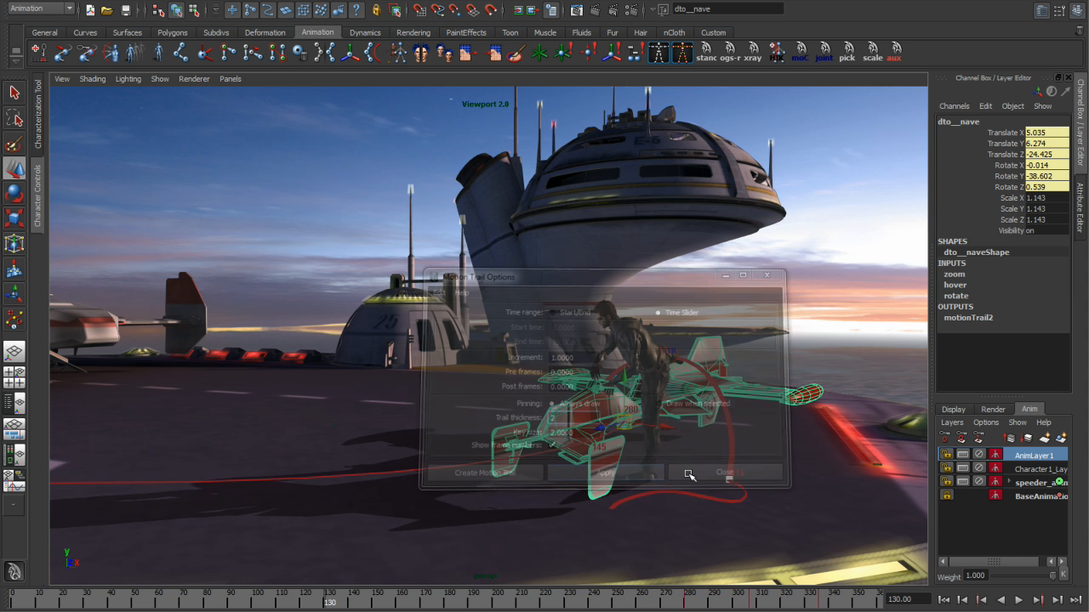
- Change the speeder motion trail's color to blue
alt+right_drag(743, 408, 478, 386)
alt+middle_drag(479, 386, 593, 417)
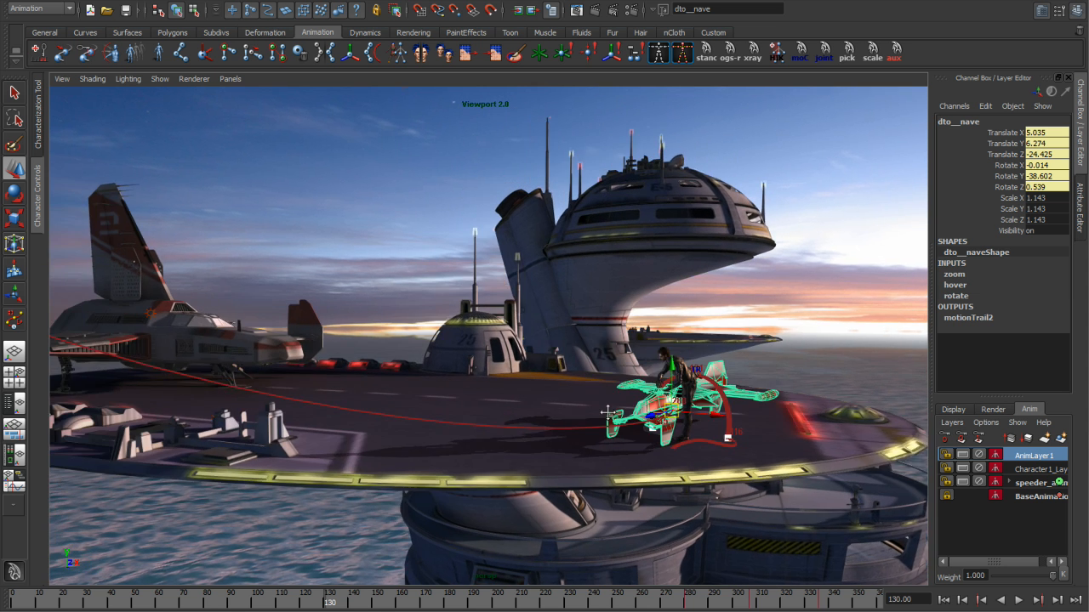
alt+right_drag(593, 417, 515, 407)
alt+middle_drag(515, 406, 536, 426)
alt+drag(535, 426, 570, 430)
click(422, 308)
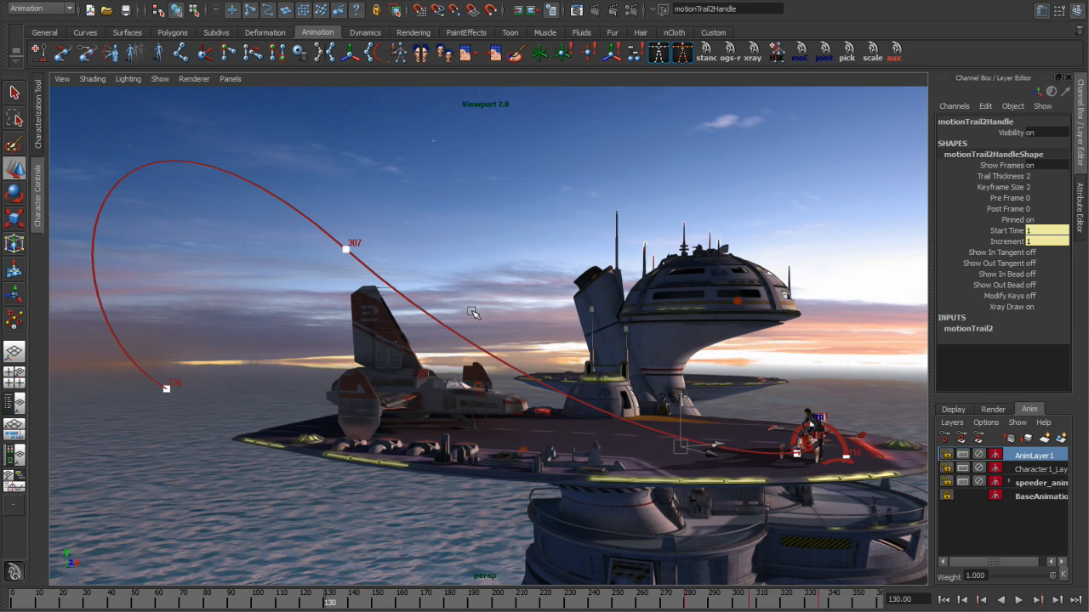
key(ctrl+a)
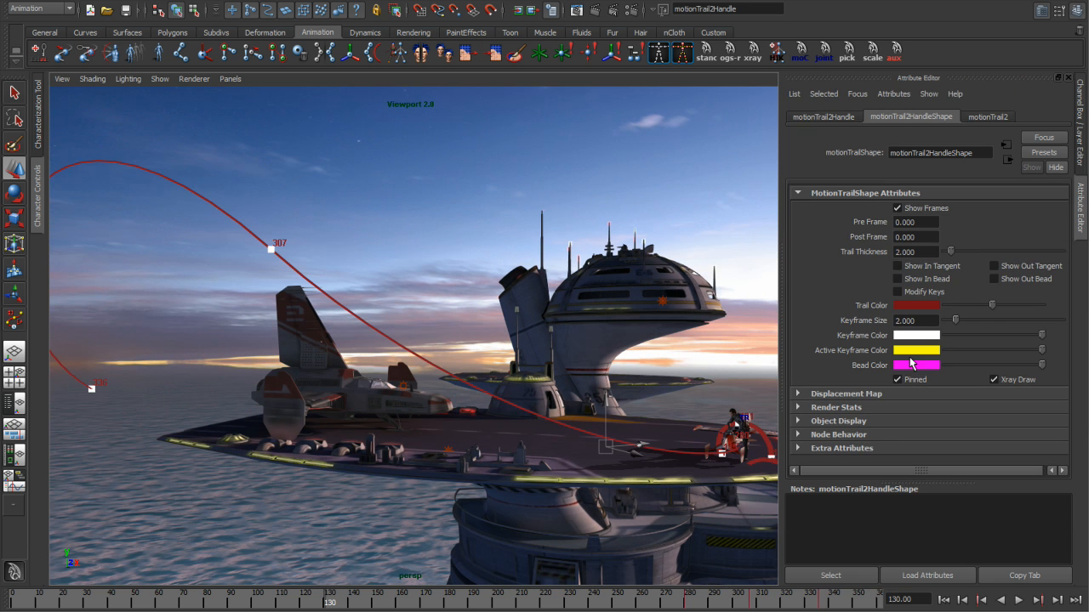
click(922, 306)
click(824, 308)
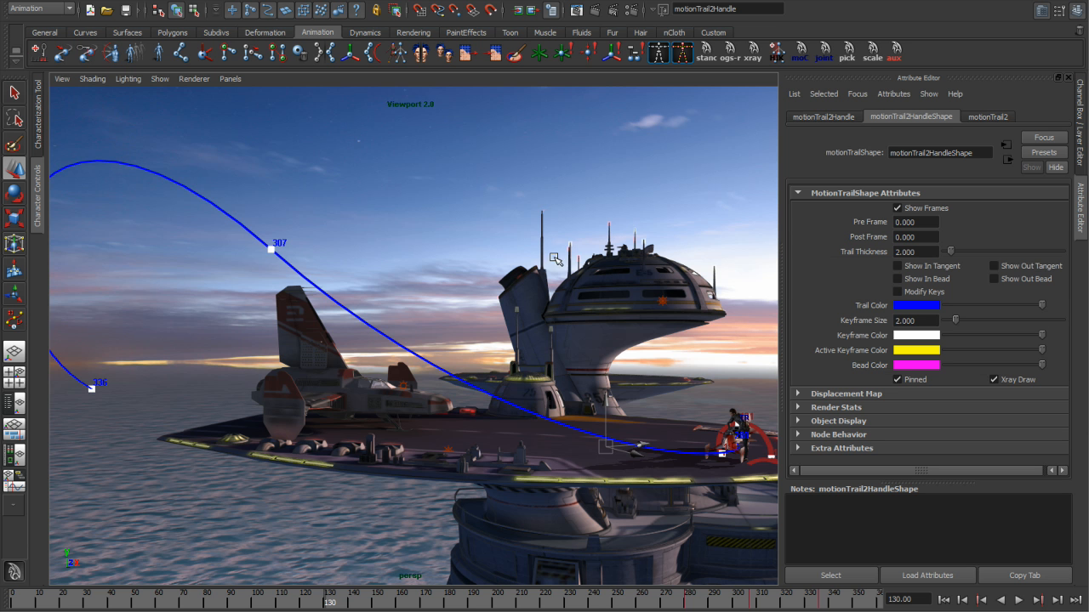
click(1082, 212)
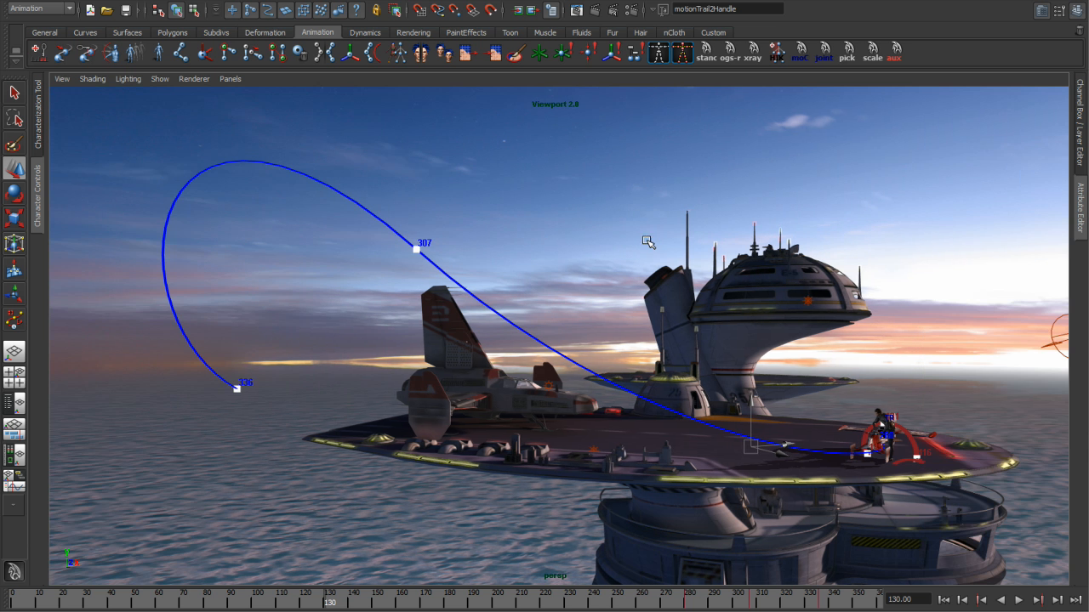
- Show the Graph Editor beneath the perspective view and turn off its Classic Toolbar option
alt+drag(648, 243, 624, 246)
alt+middle_drag(625, 246, 621, 256)
alt+right_drag(615, 253, 638, 253)
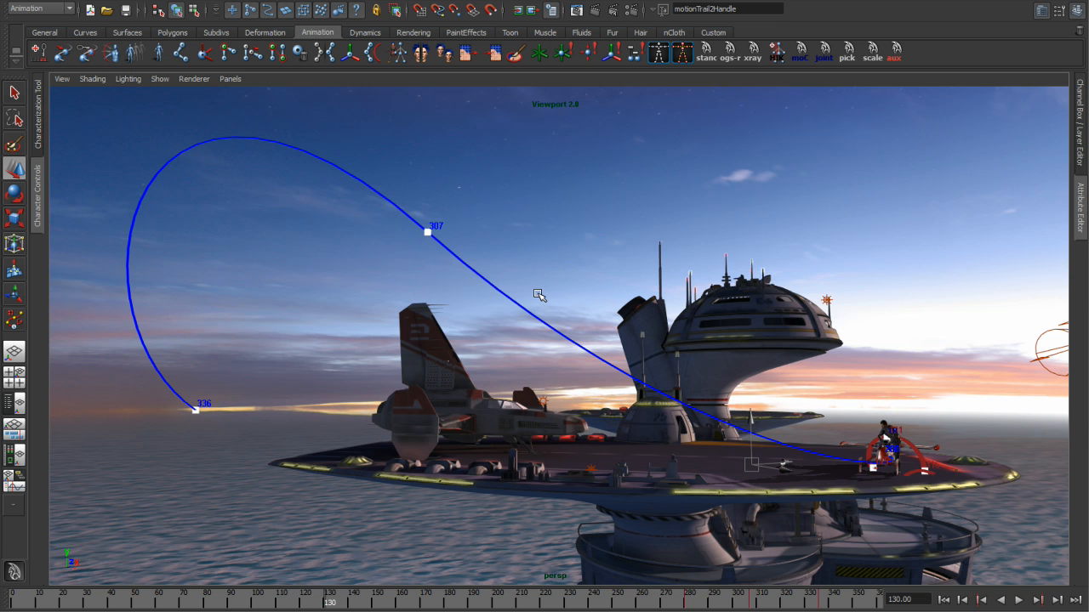
key(space)
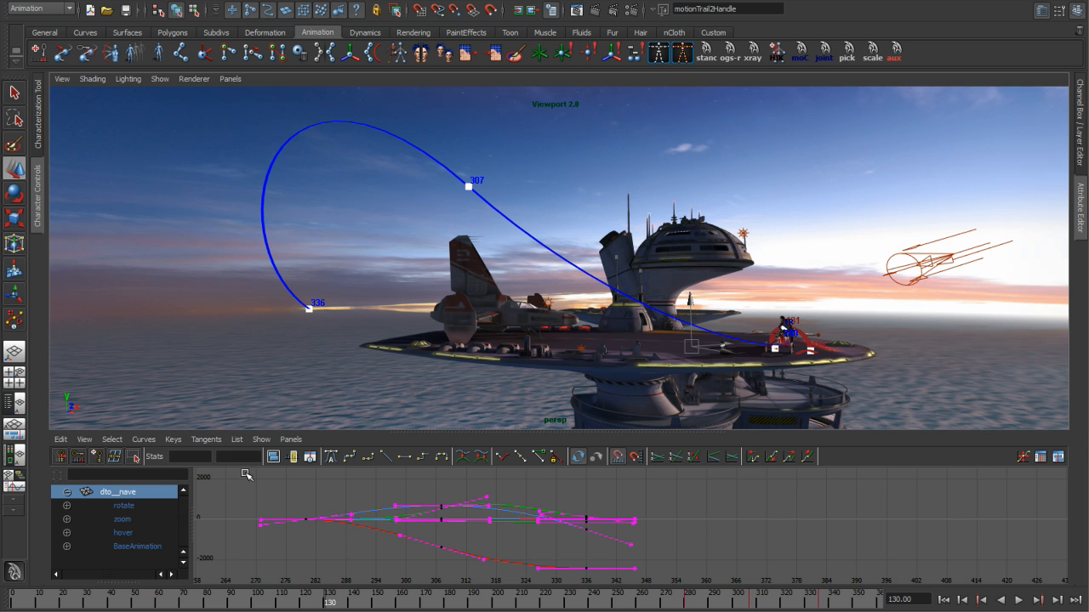
click(83, 440)
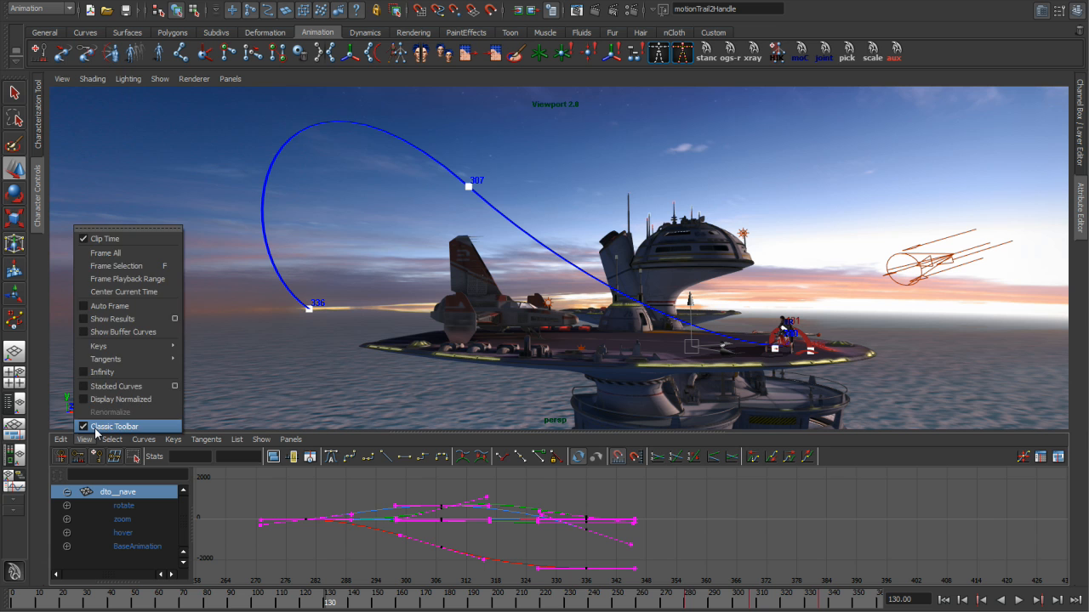
click(95, 429)
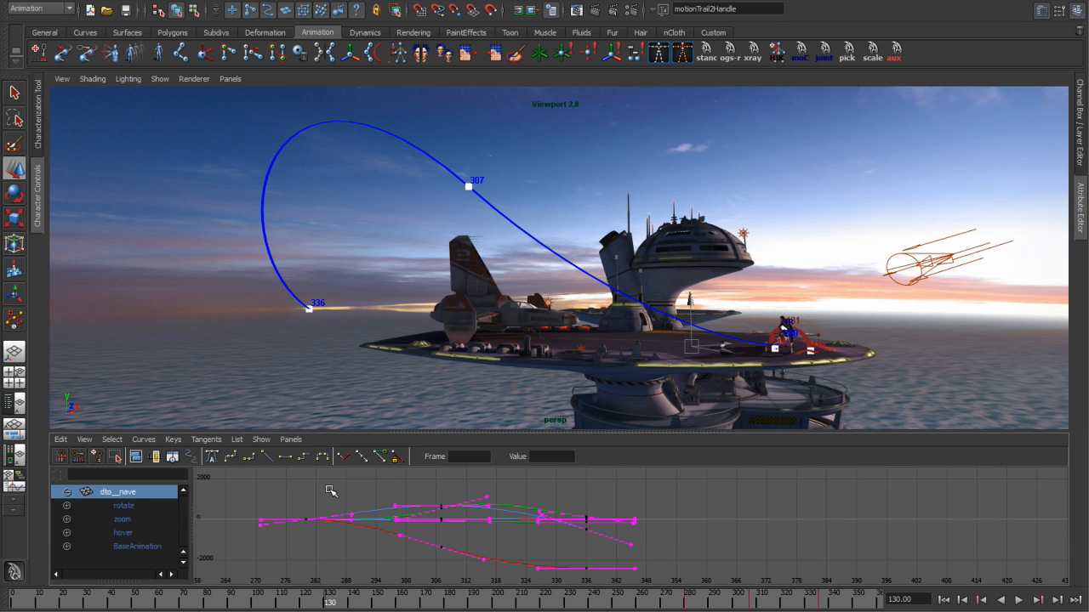
- Isolate the zoom layer's animation curves of dto__nave in the Graph Editor
click(130, 520)
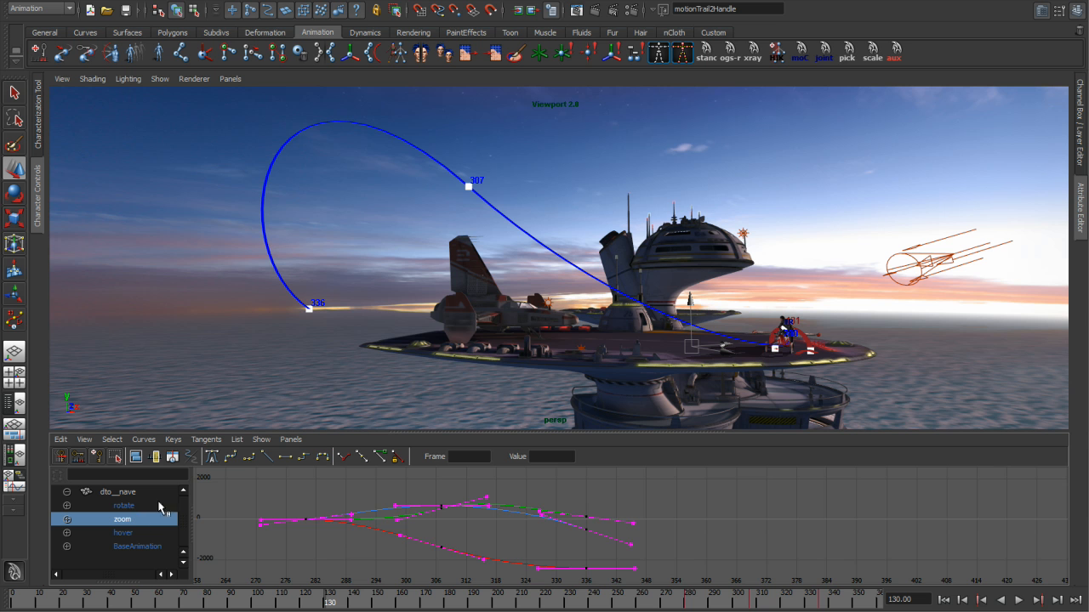
alt+right_drag(557, 531, 580, 532)
alt+middle_drag(563, 531, 703, 531)
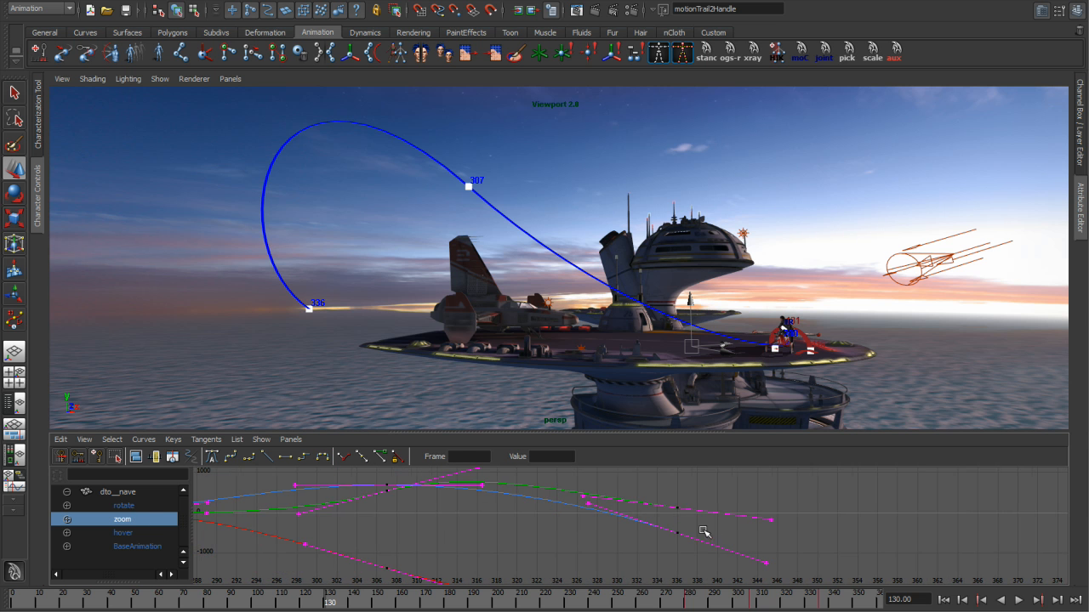
key(a)
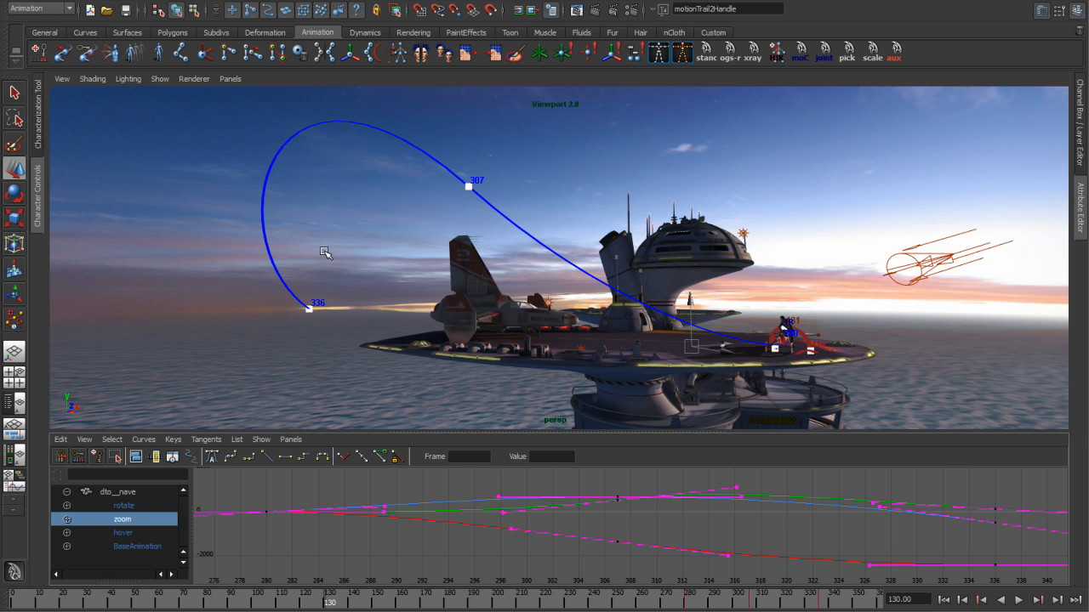
- Lower the in tangent of the red zoom curve's frame 307 key slightly in the Graph Editor
mouse_move(572, 263)
alt+mouse_down()
mouse_move(584, 257)
mouse_move(575, 265)
alt+mouse_up()
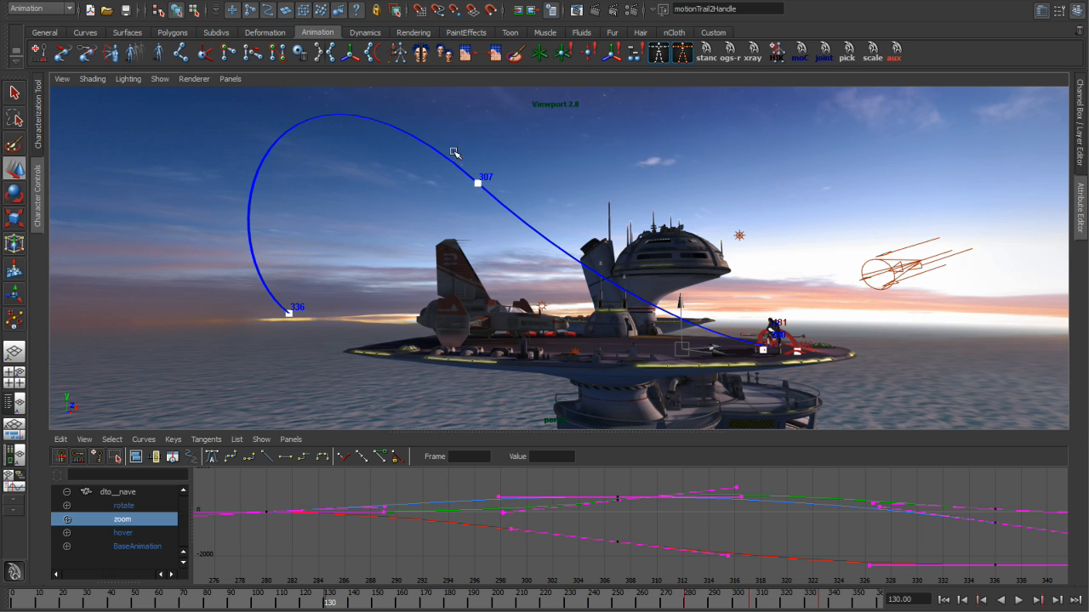
key(alt+v)
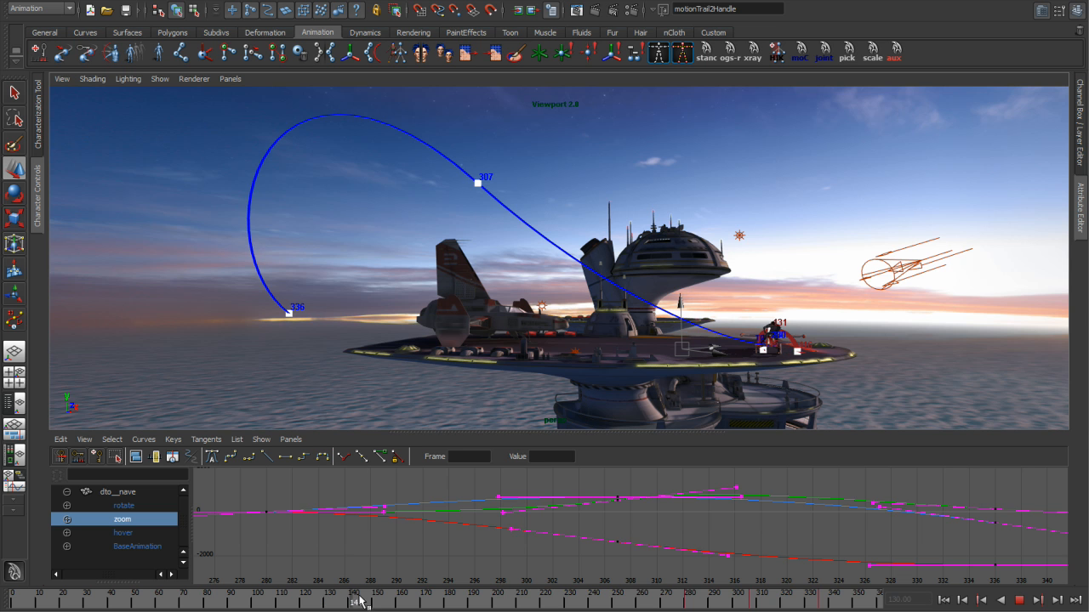
key(alt+v)
click(505, 531)
middle_drag(504, 530, 509, 533)
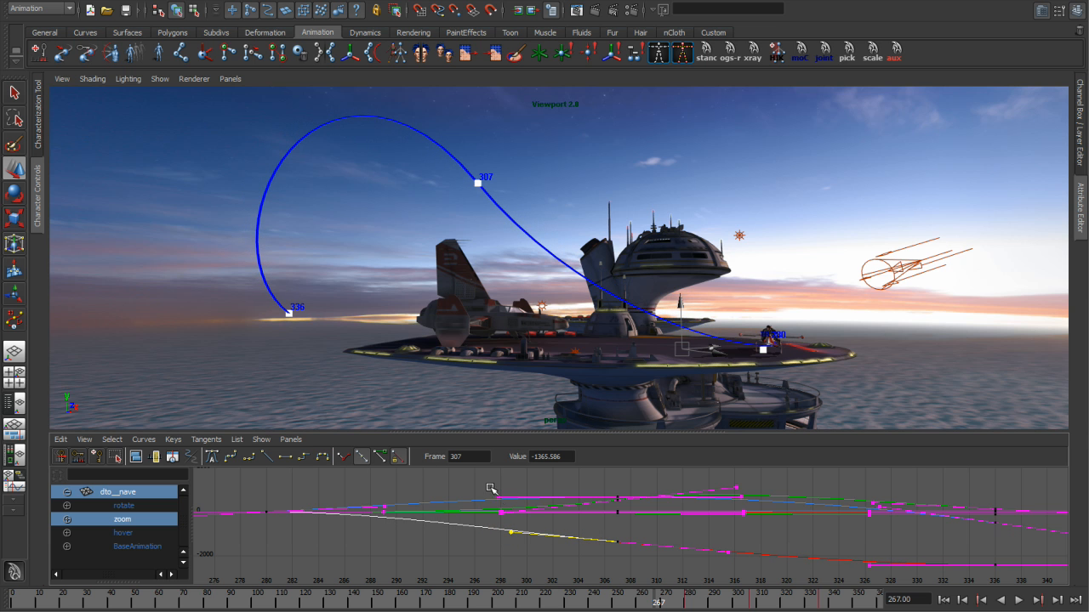
- With in and out tangents shown, raise the frame 307 trail key's in tangent to level the speeder's path and play back the result
right_click(488, 194)
right_drag(488, 194, 506, 207)
click(466, 199)
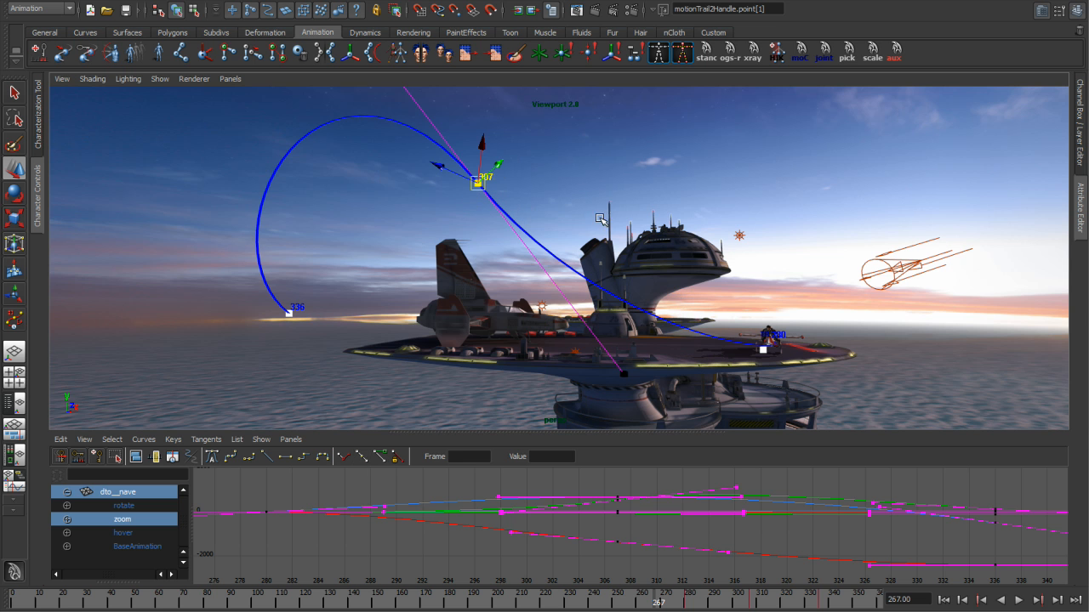
click(625, 371)
drag(638, 297, 616, 199)
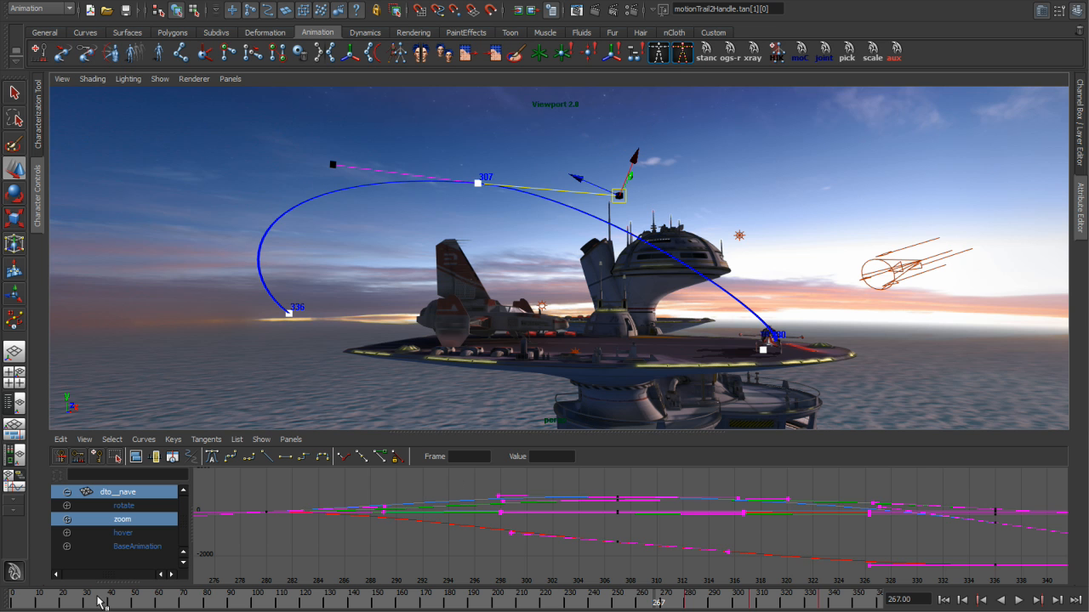
drag(99, 599, 166, 607)
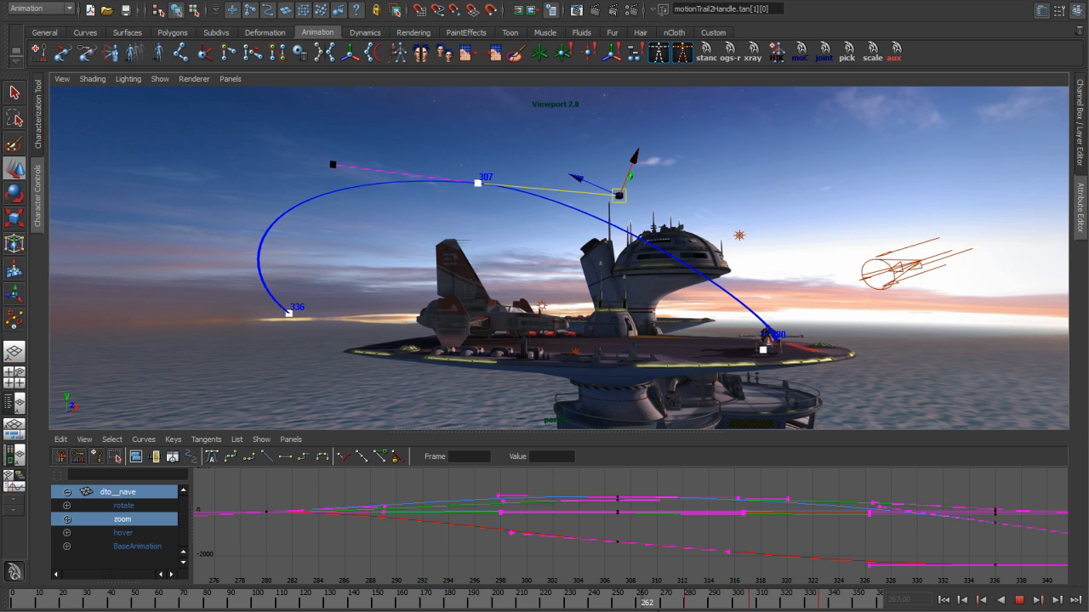
key(Escape)
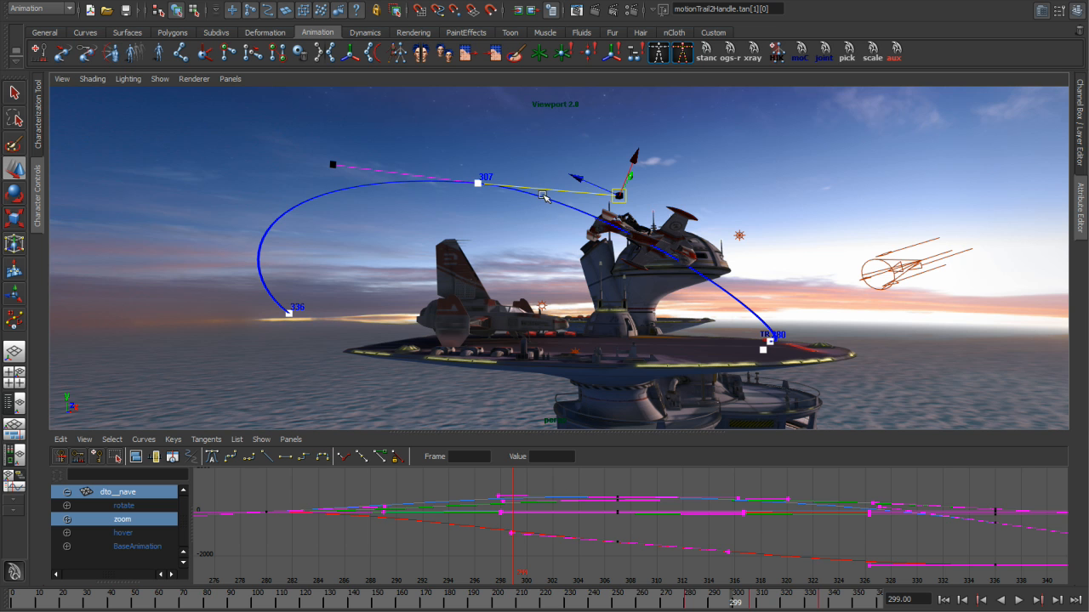
- Show Timing Beads In for the frame 307 trail key and slide a bead away from the key and back toward it
right_click(541, 197)
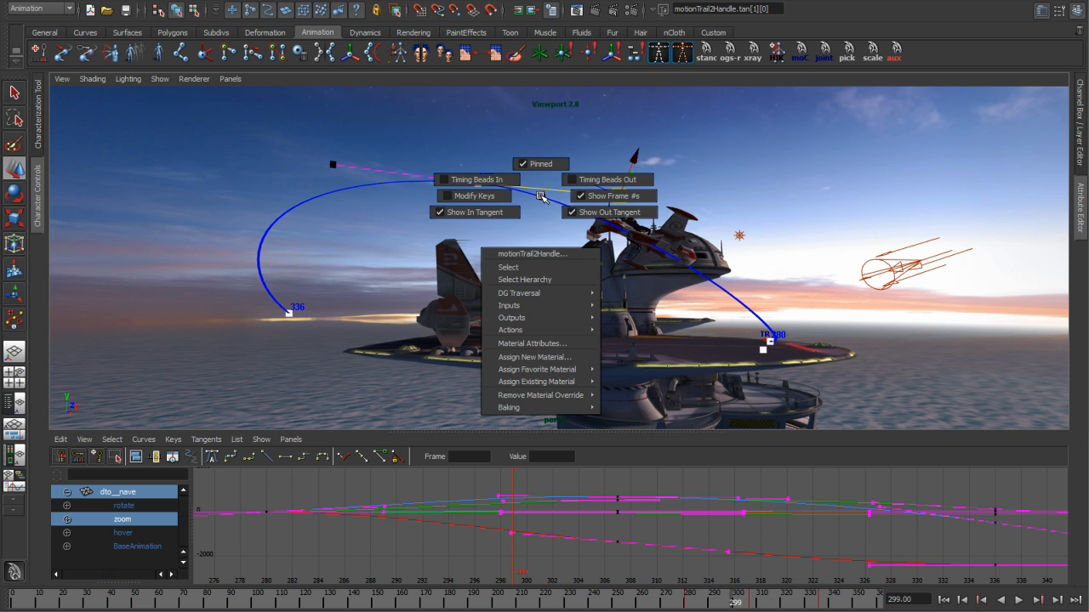
click(478, 181)
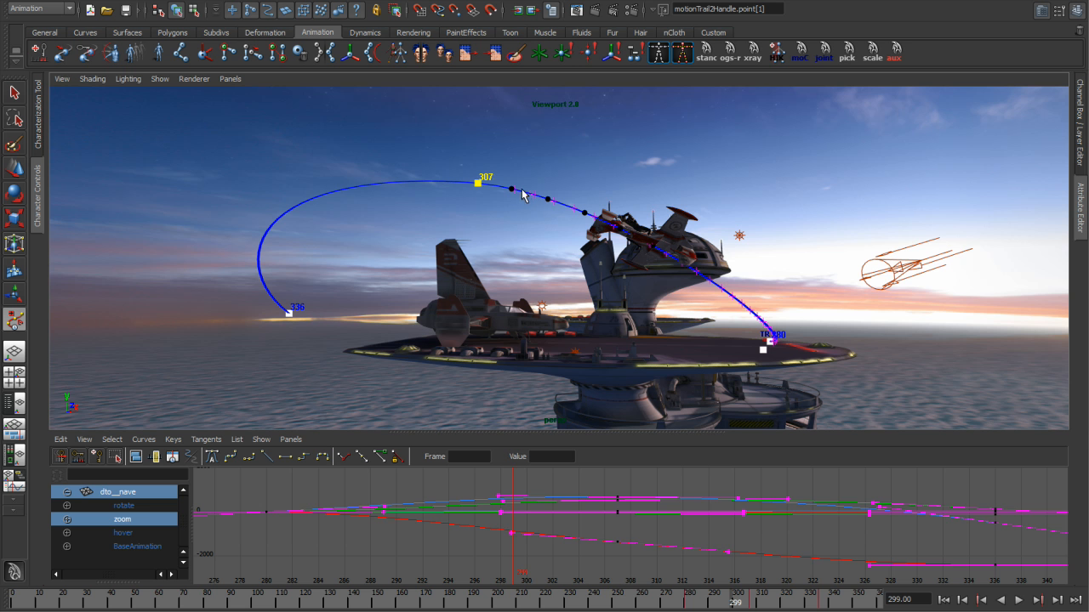
alt+drag(671, 309, 627, 305)
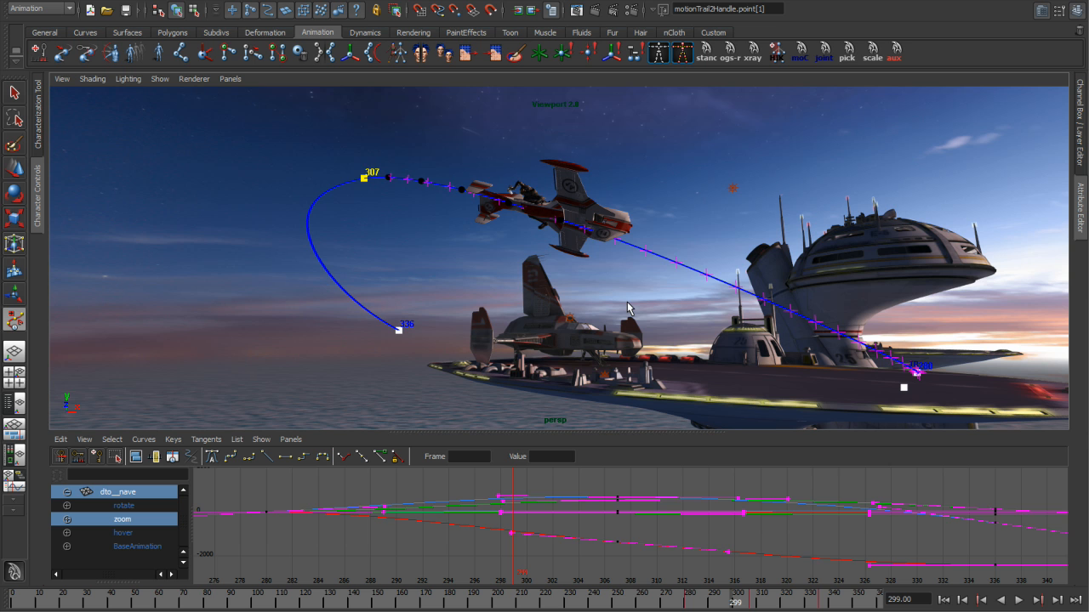
drag(460, 188, 515, 213)
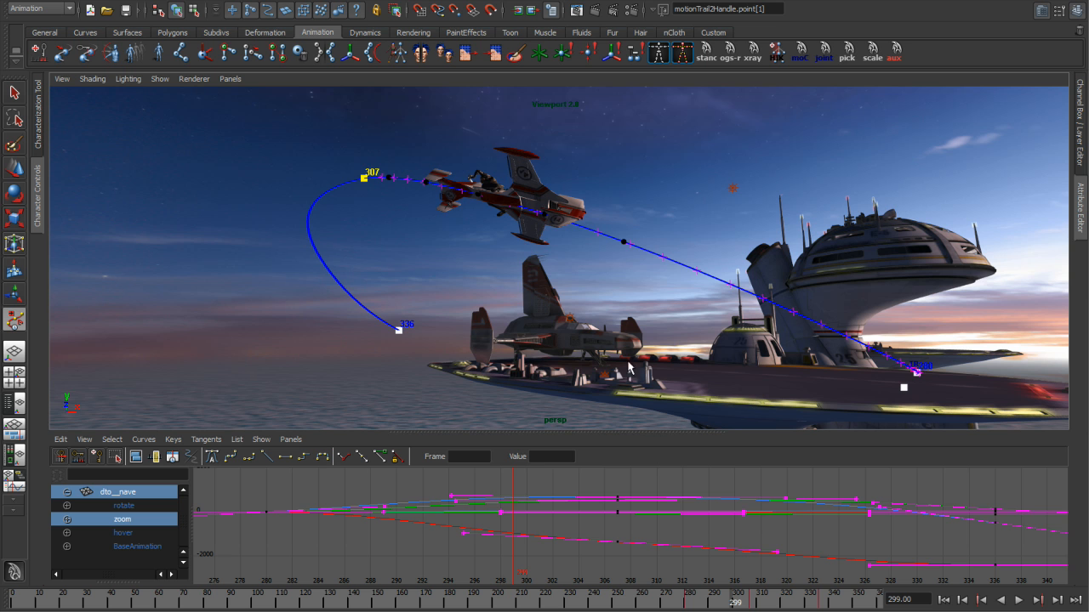
drag(621, 243, 459, 188)
mouse_move(557, 287)
alt+mouse_down()
mouse_move(539, 274)
mouse_move(568, 300)
alt+mouse_up()
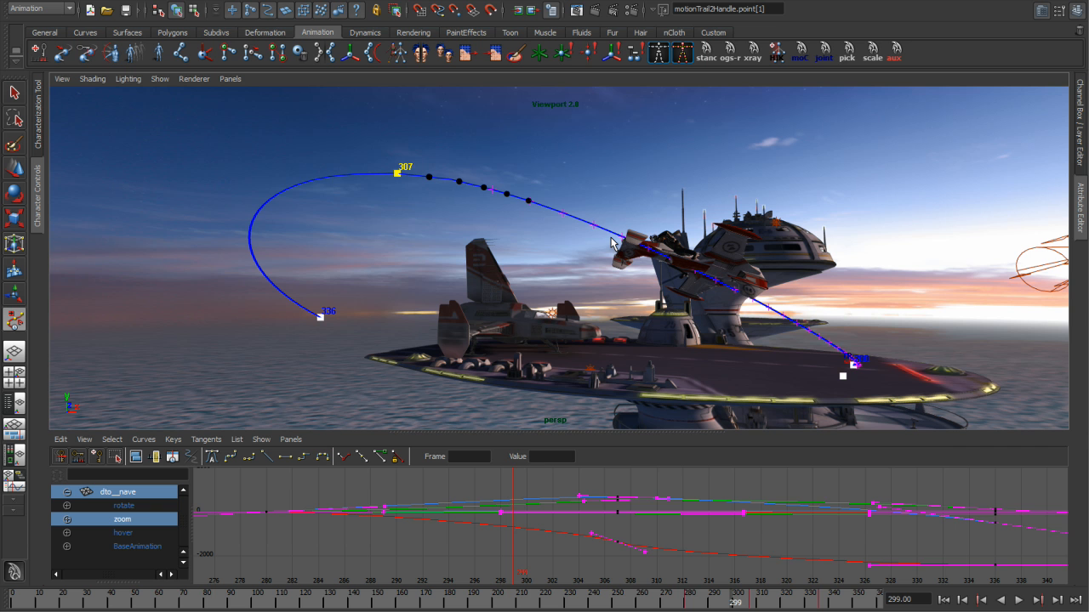
- Add a key at frame 314 on the trail's far bend with Modify Keys and move it outward to widen the curve
alt+drag(426, 207, 442, 204)
right_click(415, 165)
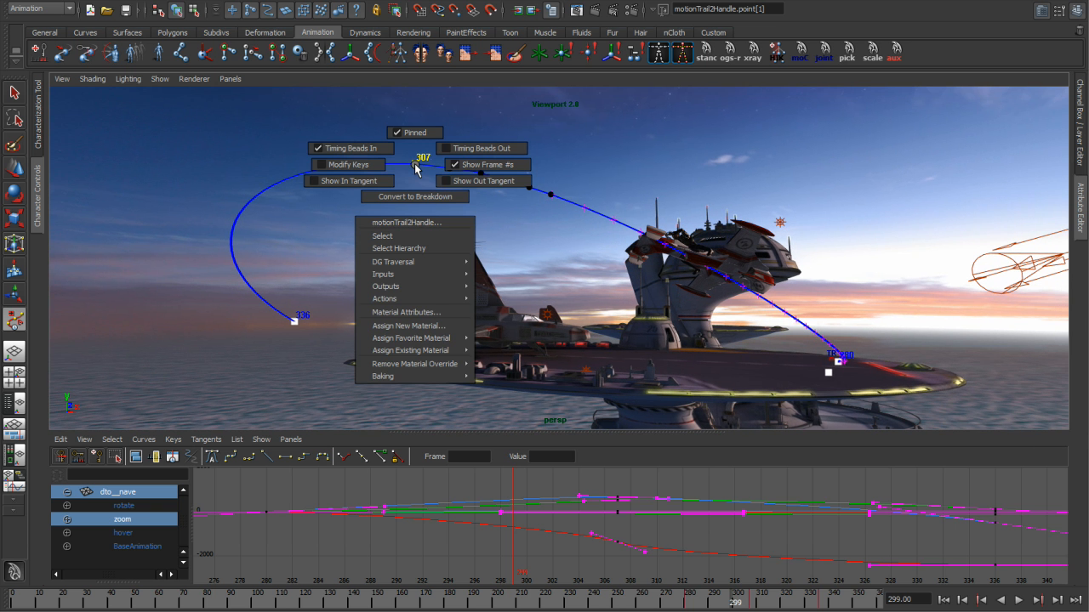
right_drag(415, 164, 345, 164)
click(263, 190)
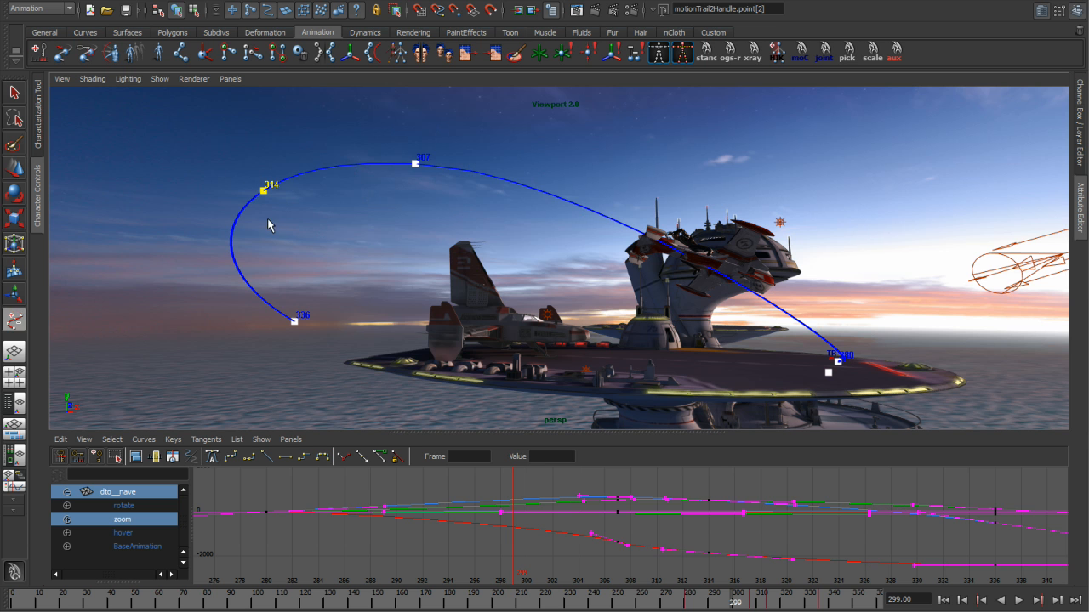
key(w)
drag(263, 190, 246, 202)
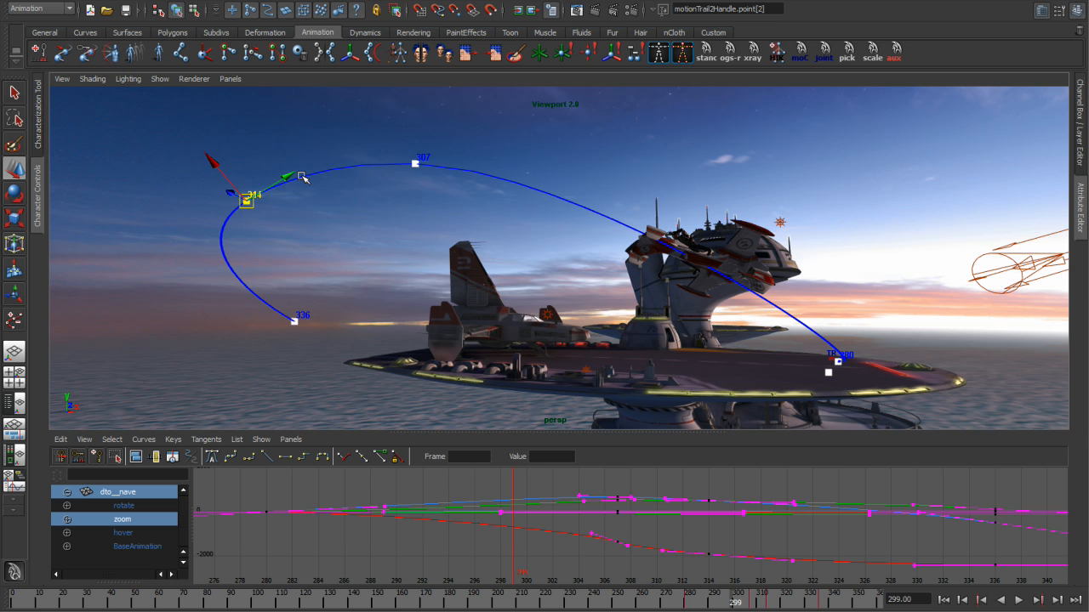
- Retime the frame 314 trail key to frame 320 using Modify Keys
right_click(302, 177)
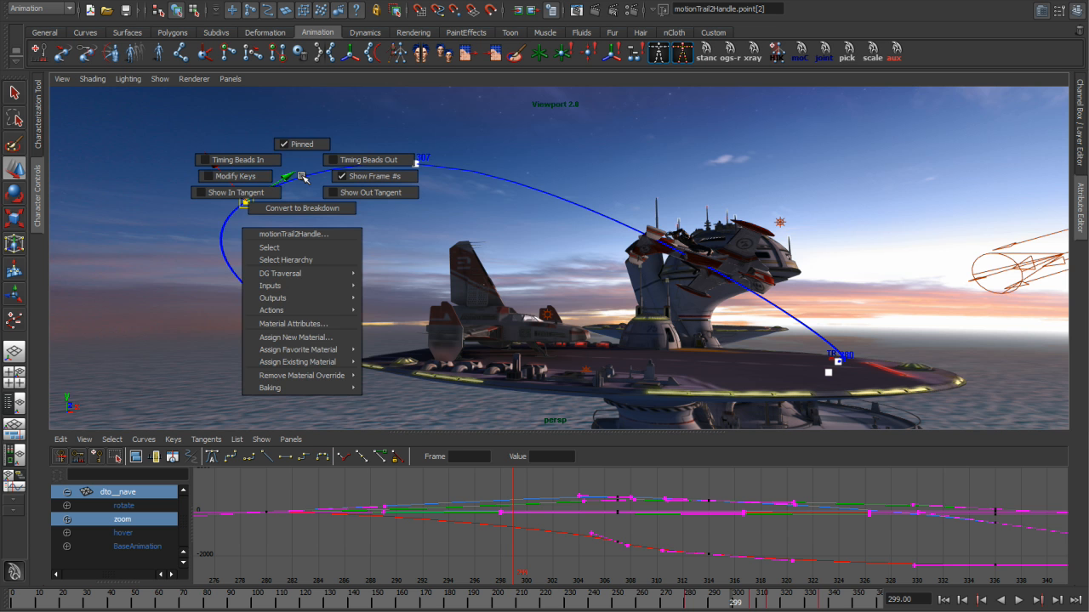
click(242, 176)
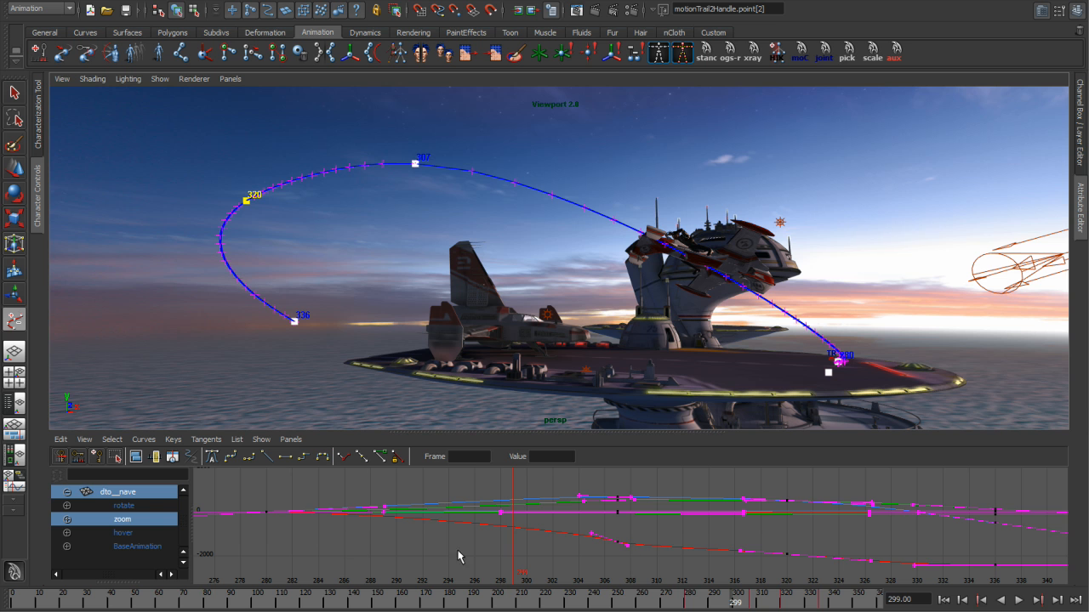
- Display the rotate and zoom curves together and select all their keys from frame 280 to 336 with the Region tool
shift+click(132, 508)
scroll(596, 529, down, 3)
alt+middle_drag(613, 533, 586, 527)
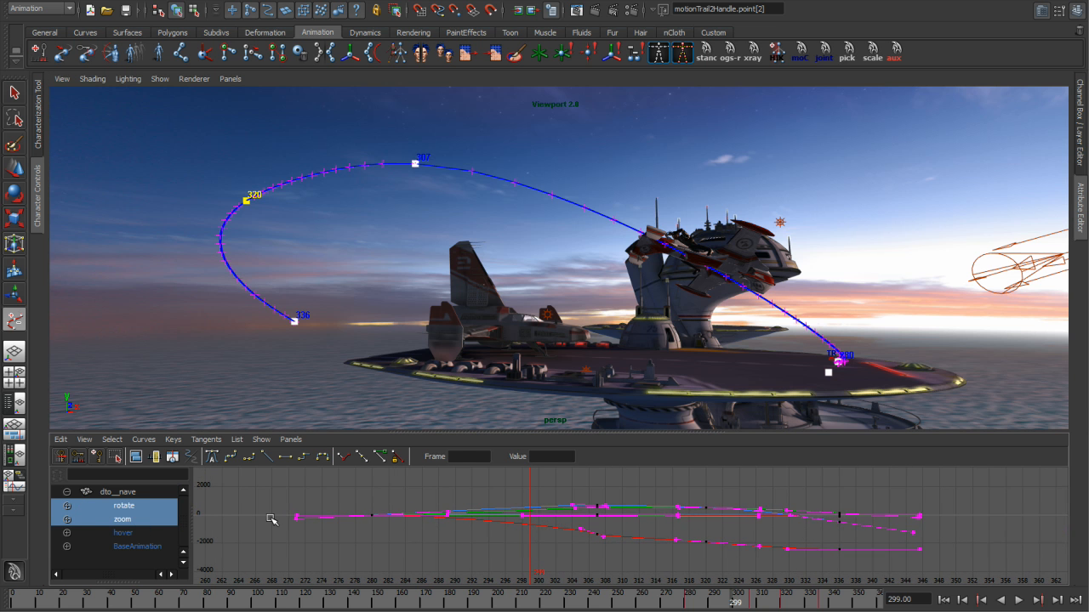
click(117, 460)
drag(331, 483, 895, 561)
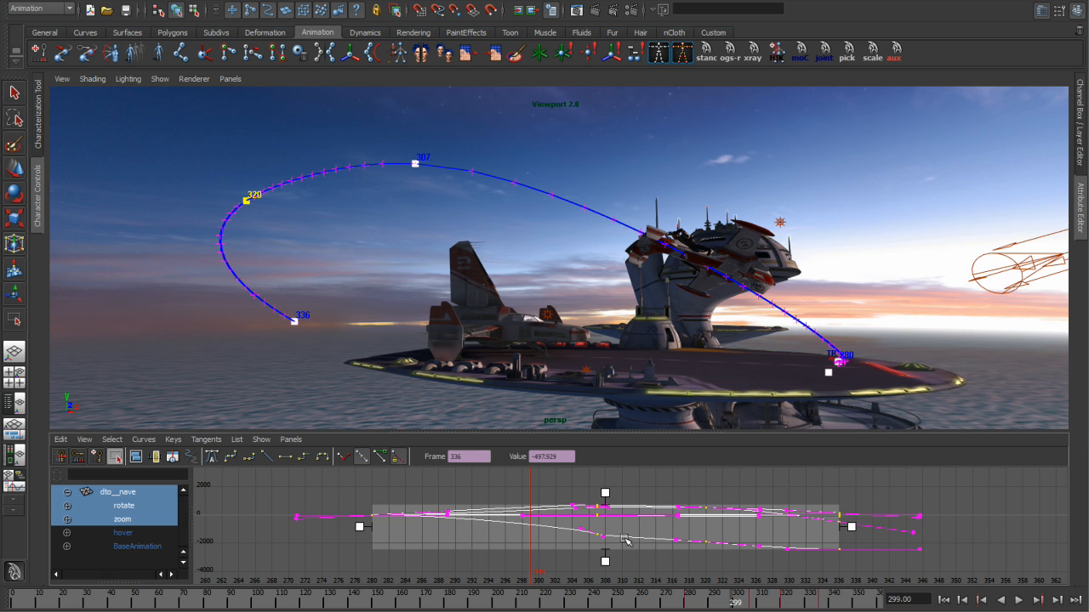
drag(622, 526, 627, 534)
key(ctrl+z)
key(ctrl+z)
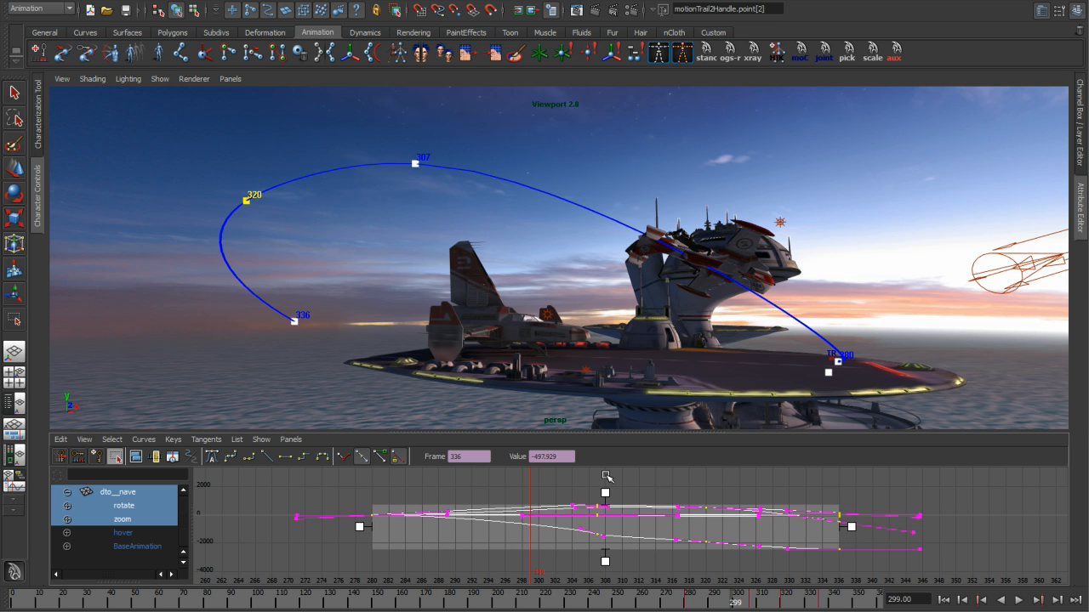
- Compress the selected keys' timing so the last key falls on frame 318, and play back the animation
drag(811, 527, 700, 528)
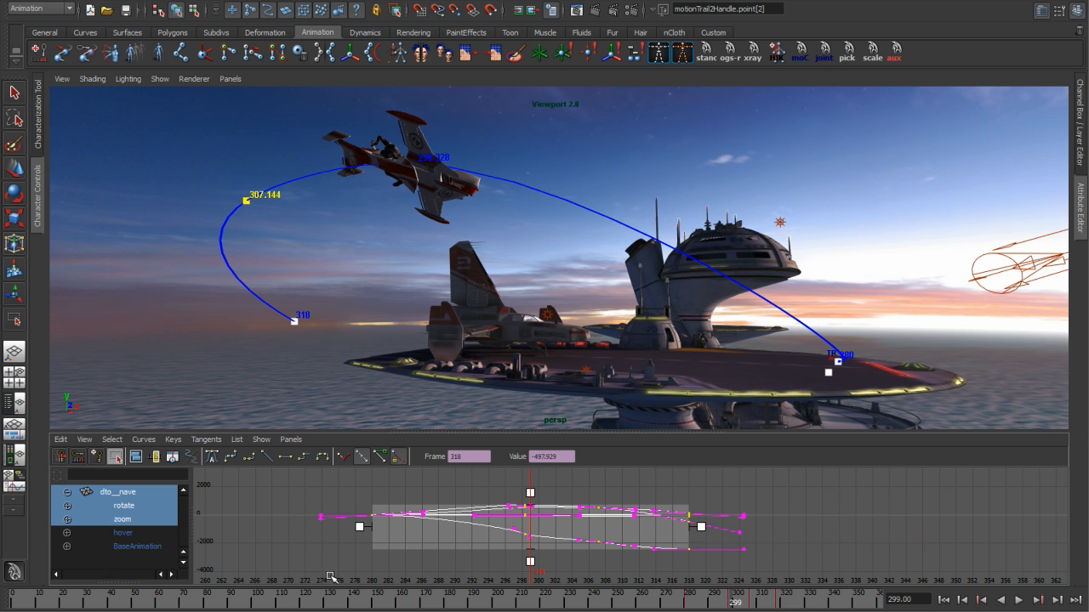
key(alt+v)
drag(81, 602, 122, 602)
click(1020, 600)
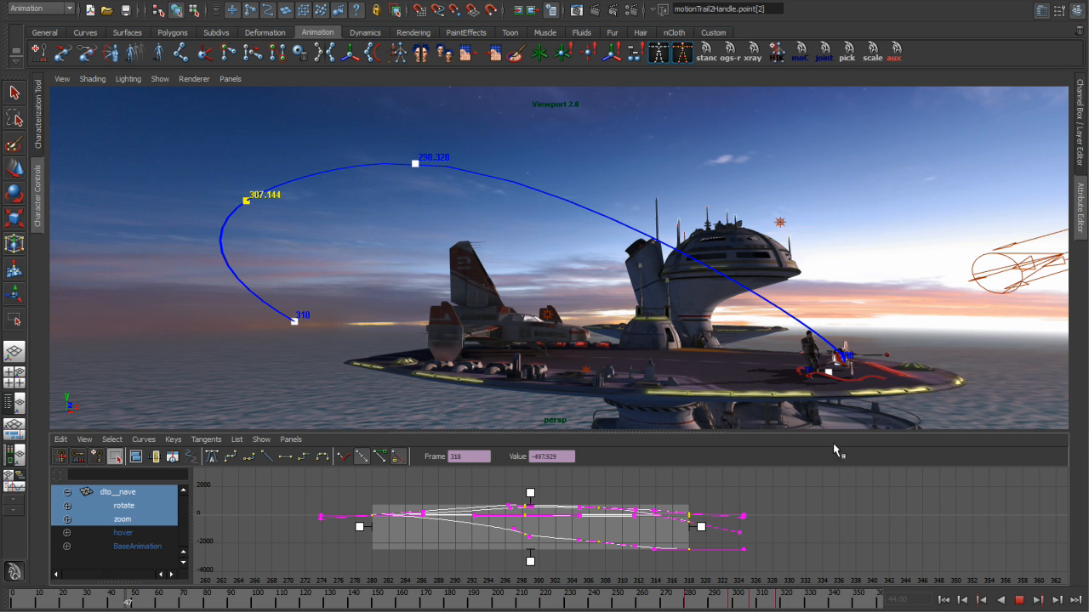